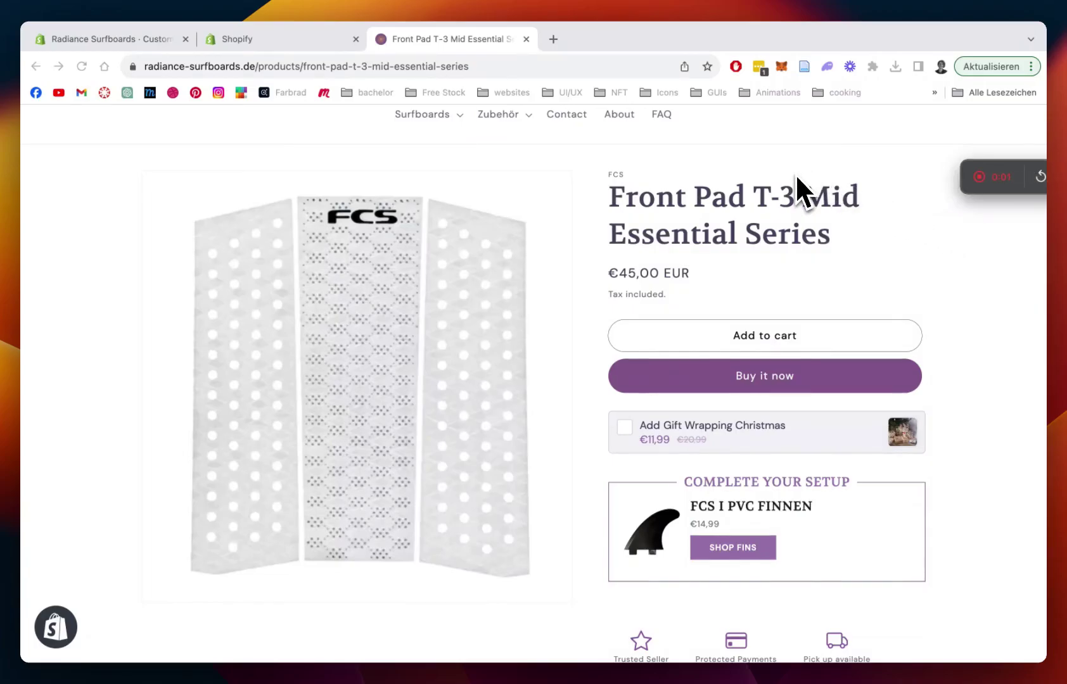
# - In the Section Store app, open Explore Sections and scroll through Most Popular and Newest Releases
pyautogui.scroll(1, 797, 176)
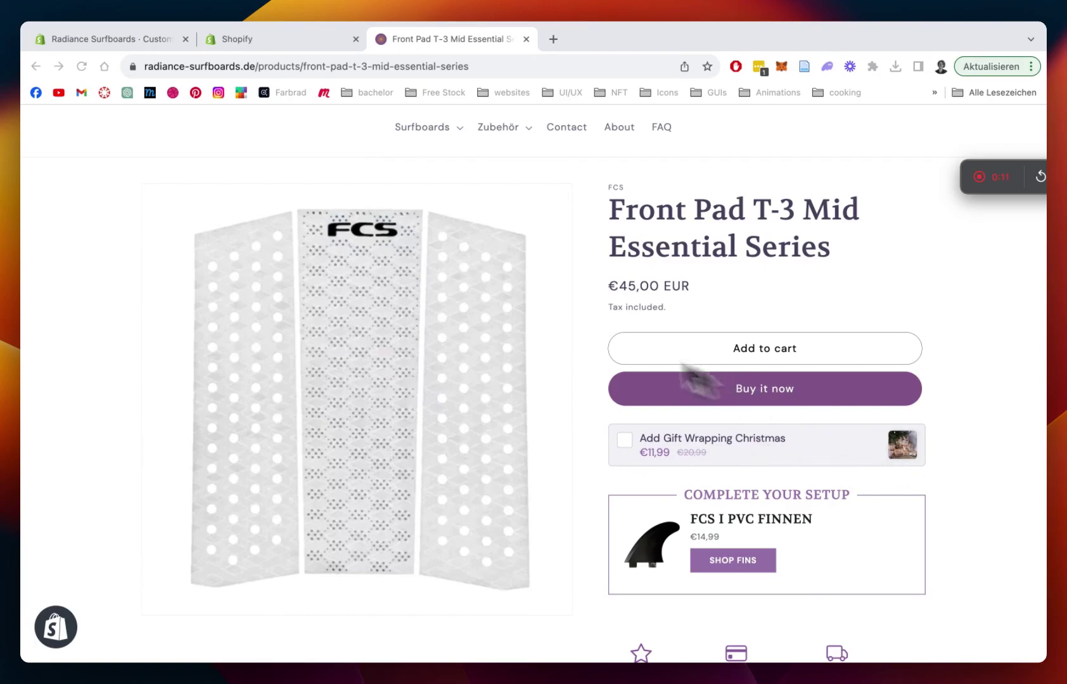
pyautogui.scroll(2, 633, 355)
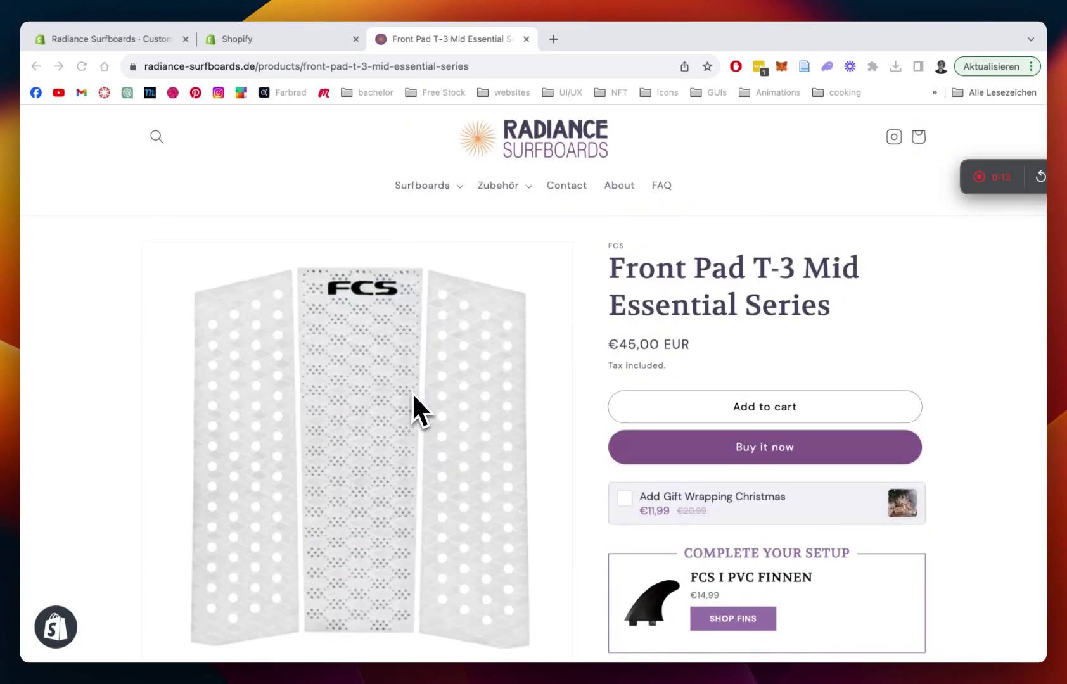
pyautogui.scroll(-3, 413, 396)
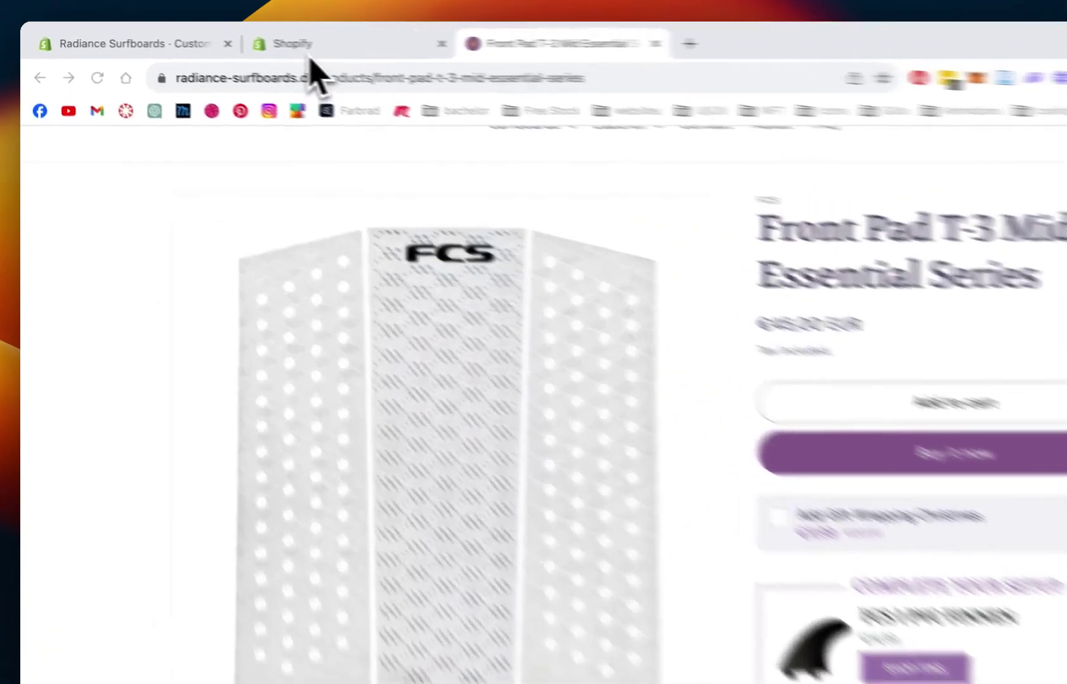
pyautogui.click(250, 48)
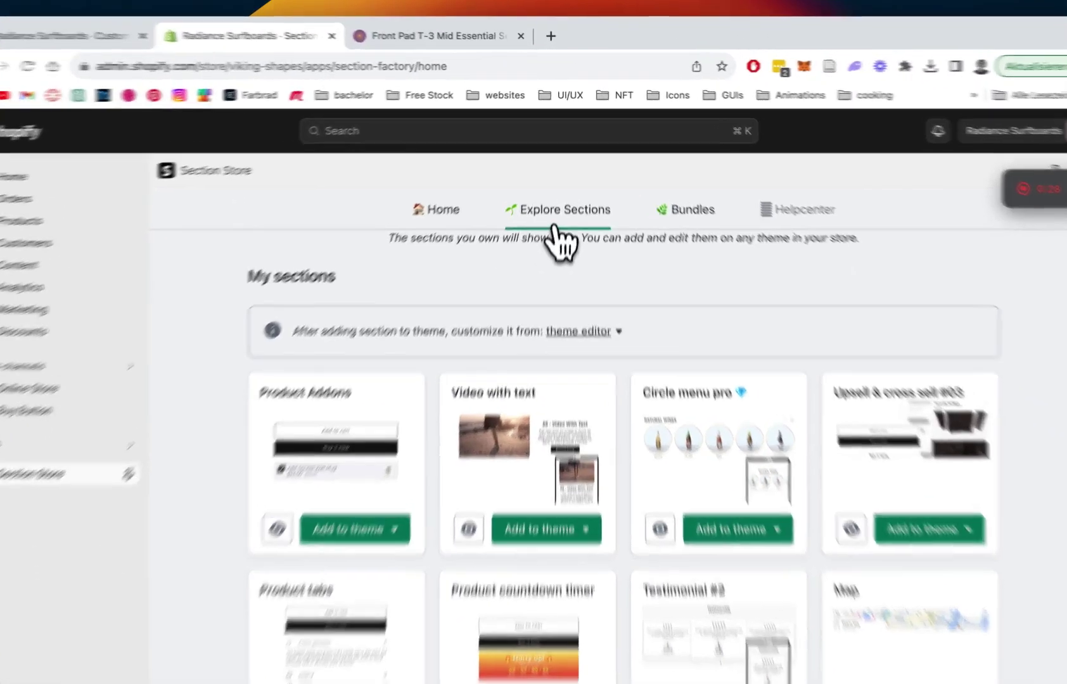
pyautogui.click(560, 208)
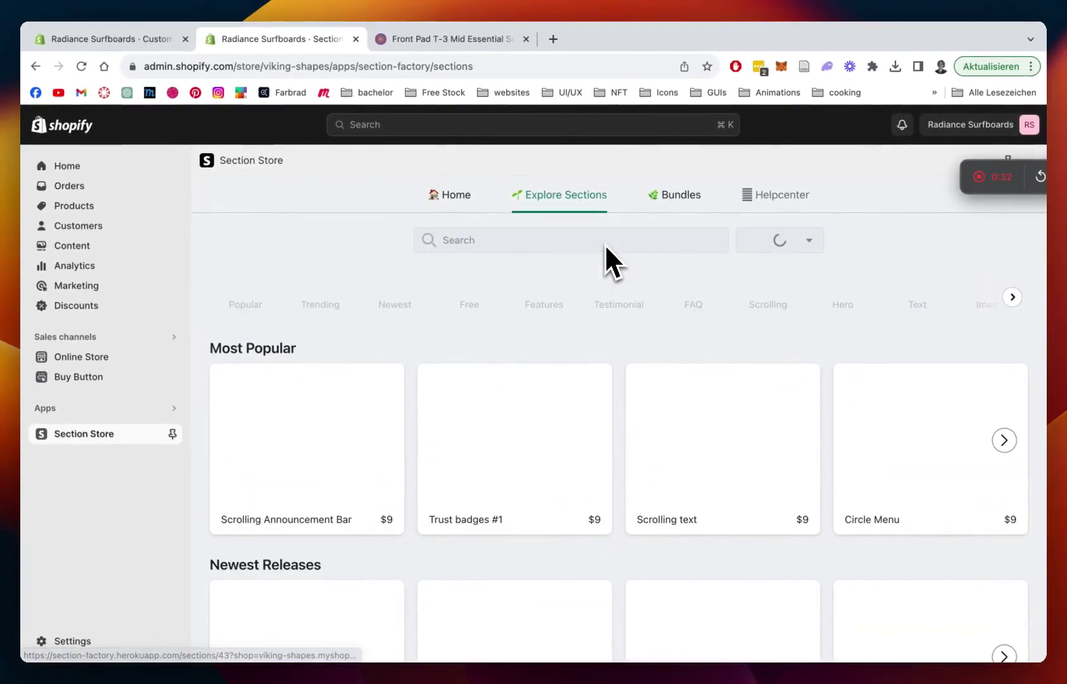
pyautogui.scroll(-4, 605, 244)
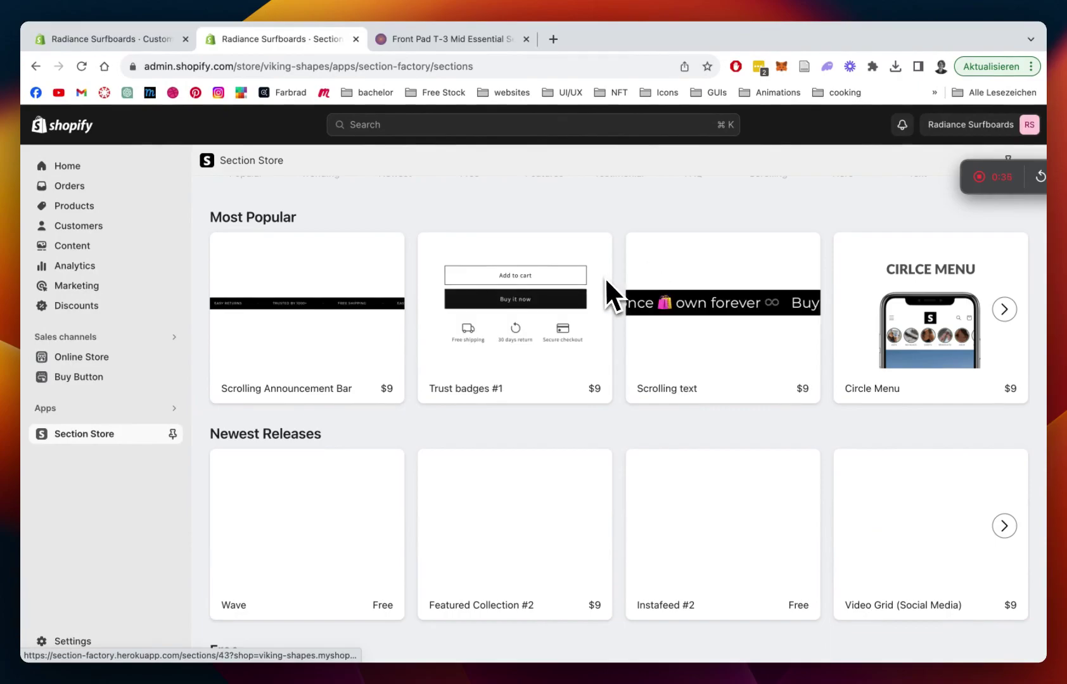
pyautogui.scroll(-1, 605, 288)
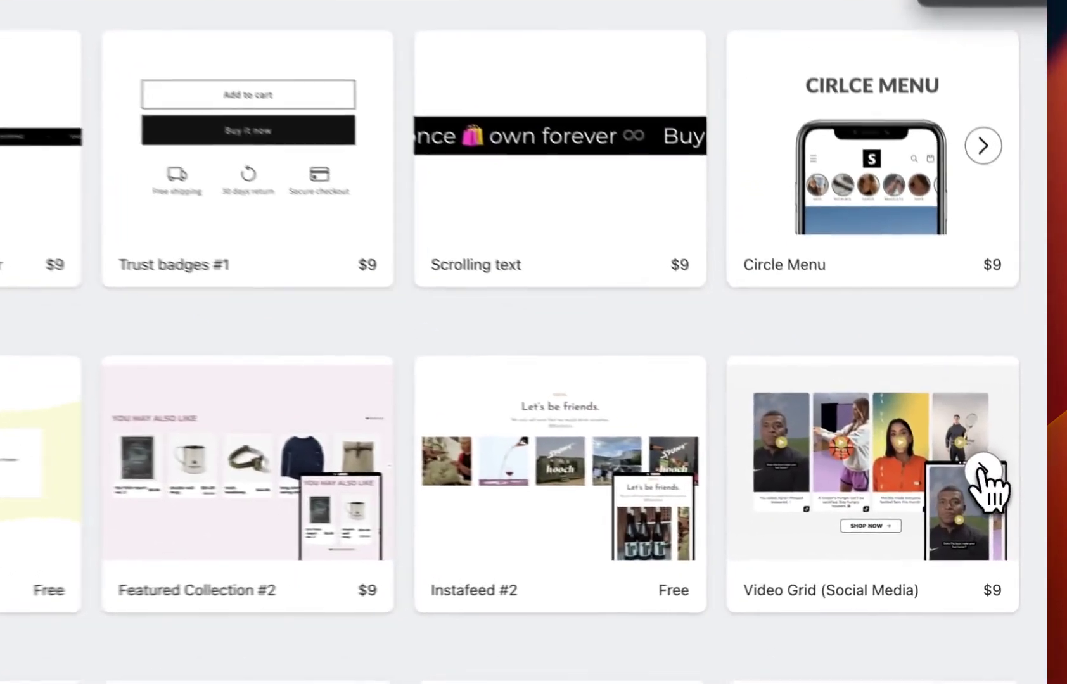
# - Advance the Newest Releases carousel and view the Product Addons detail page, $9 and already owned
pyautogui.click(982, 470)
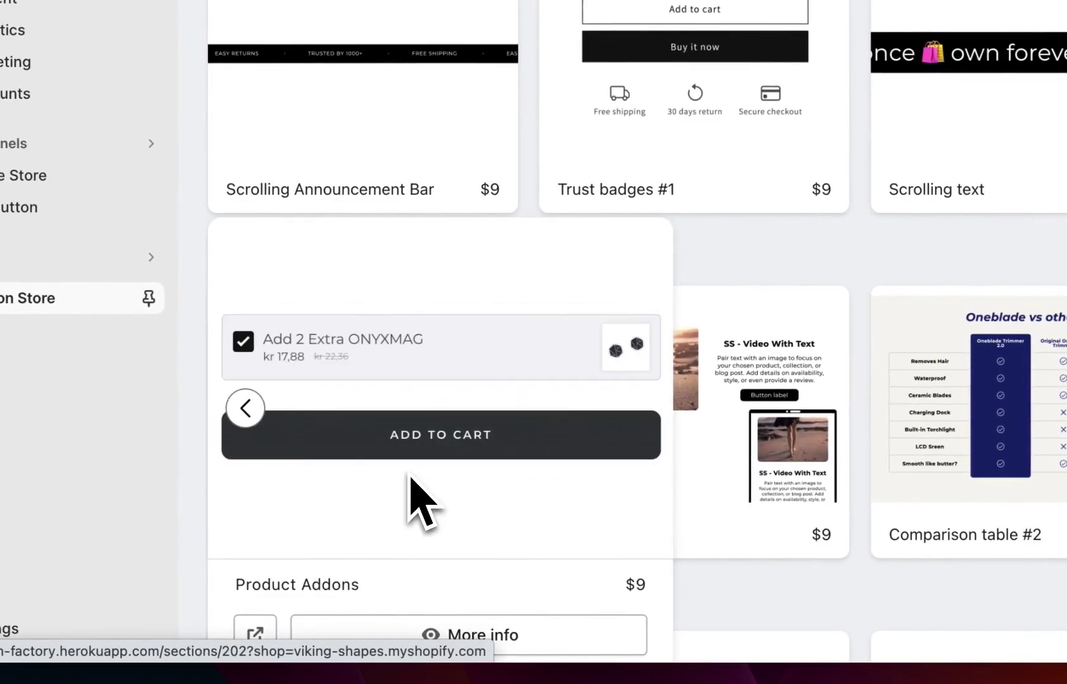
pyautogui.click(408, 484)
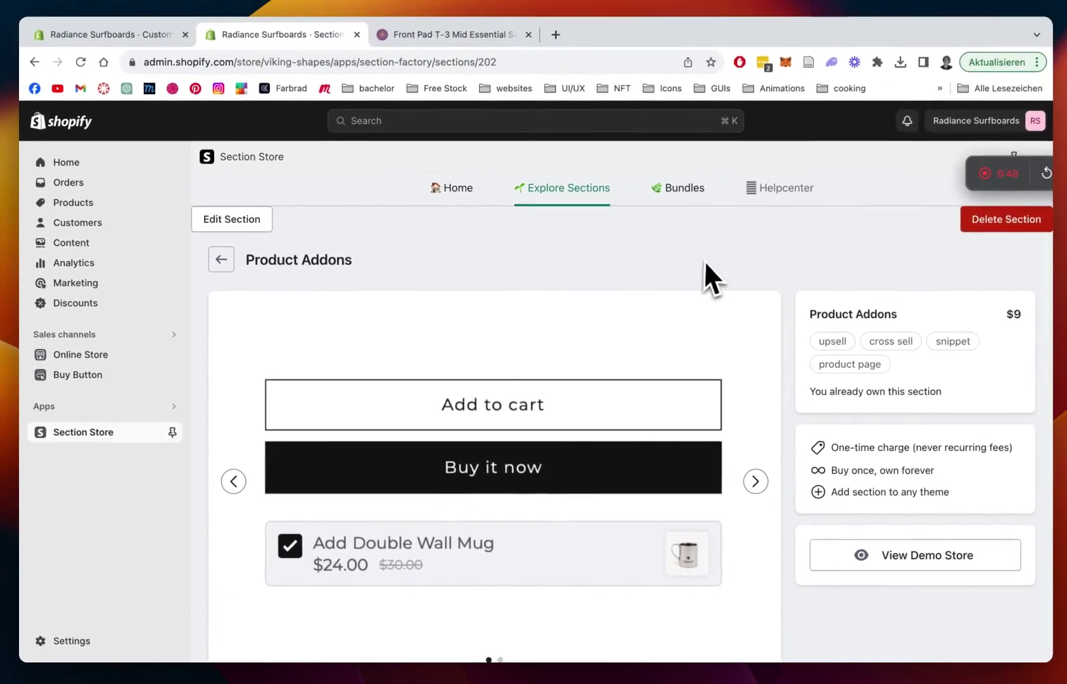
pyautogui.scroll(-1, 701, 261)
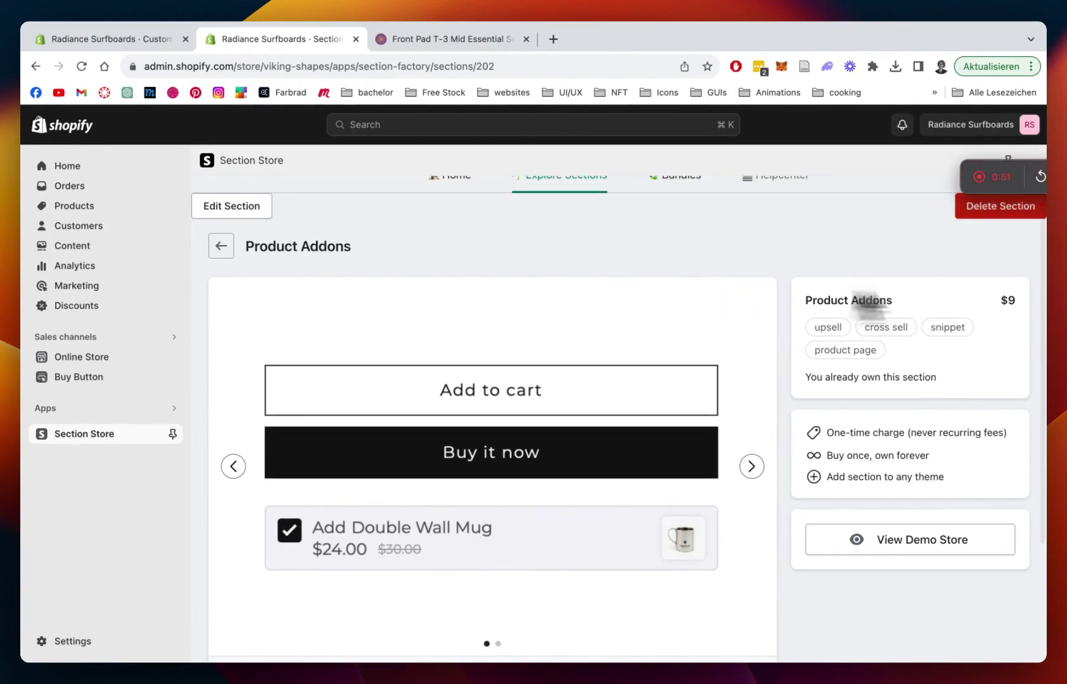
pyautogui.scroll(-1, 906, 285)
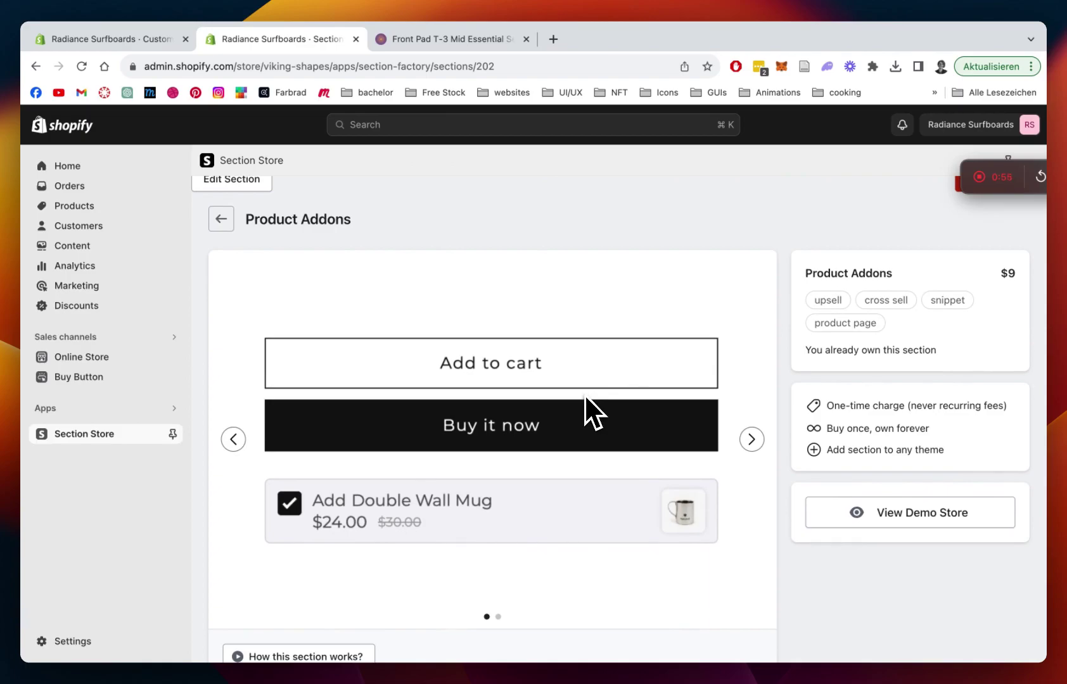
pyautogui.scroll(-1, 584, 394)
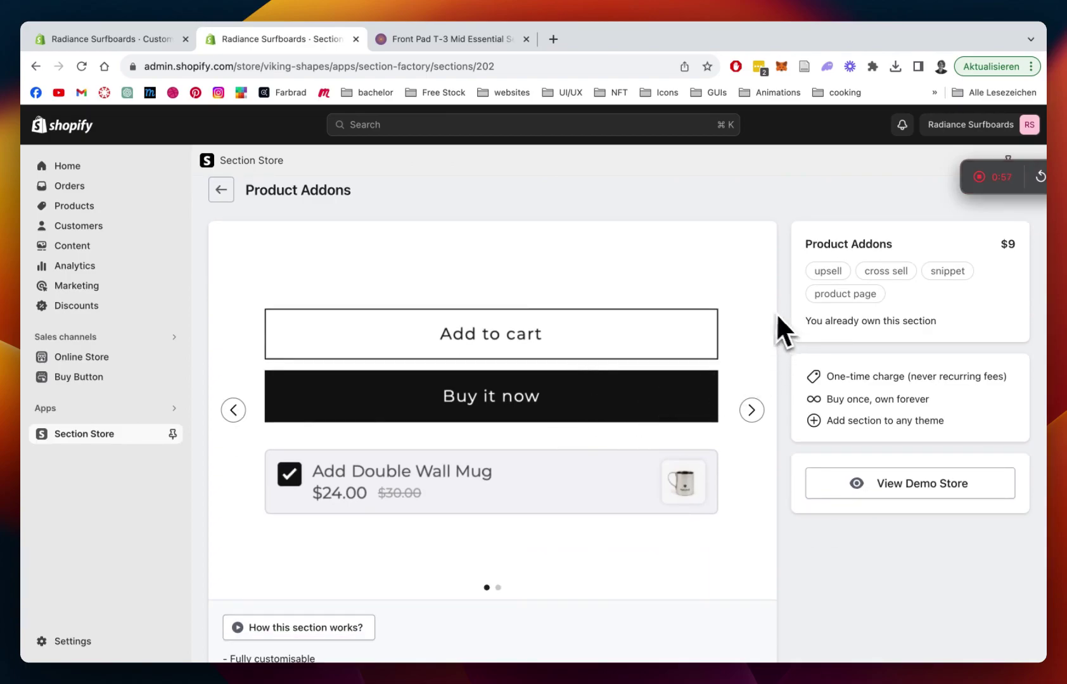
pyautogui.scroll(-1, 786, 319)
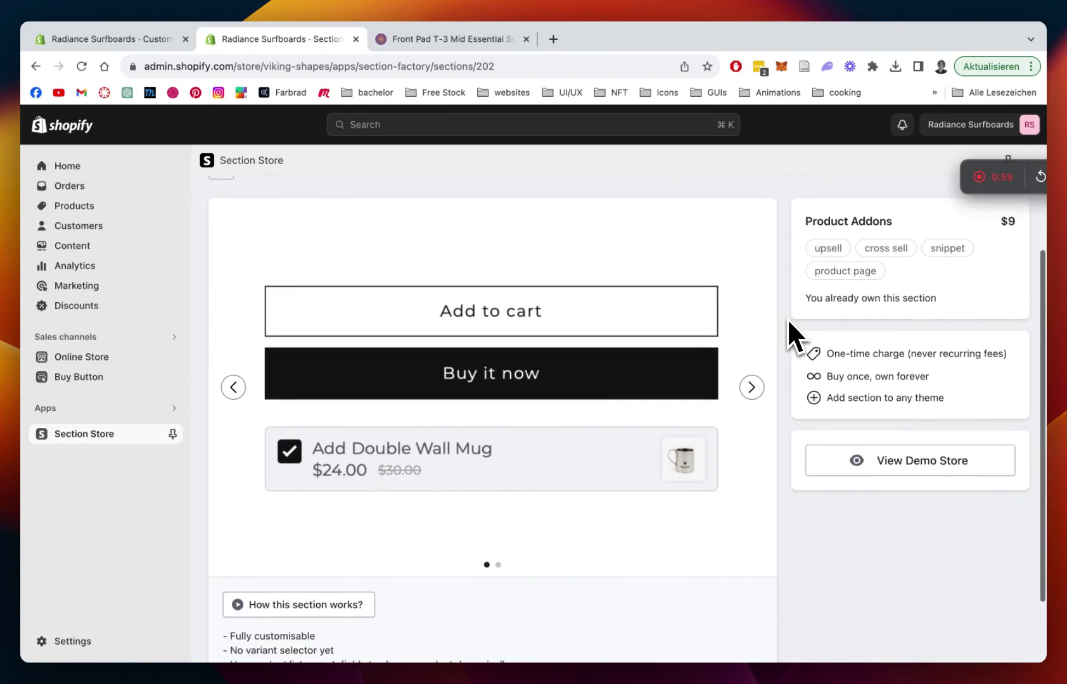
pyautogui.scroll(1, 769, 393)
pyautogui.scroll(2, 769, 423)
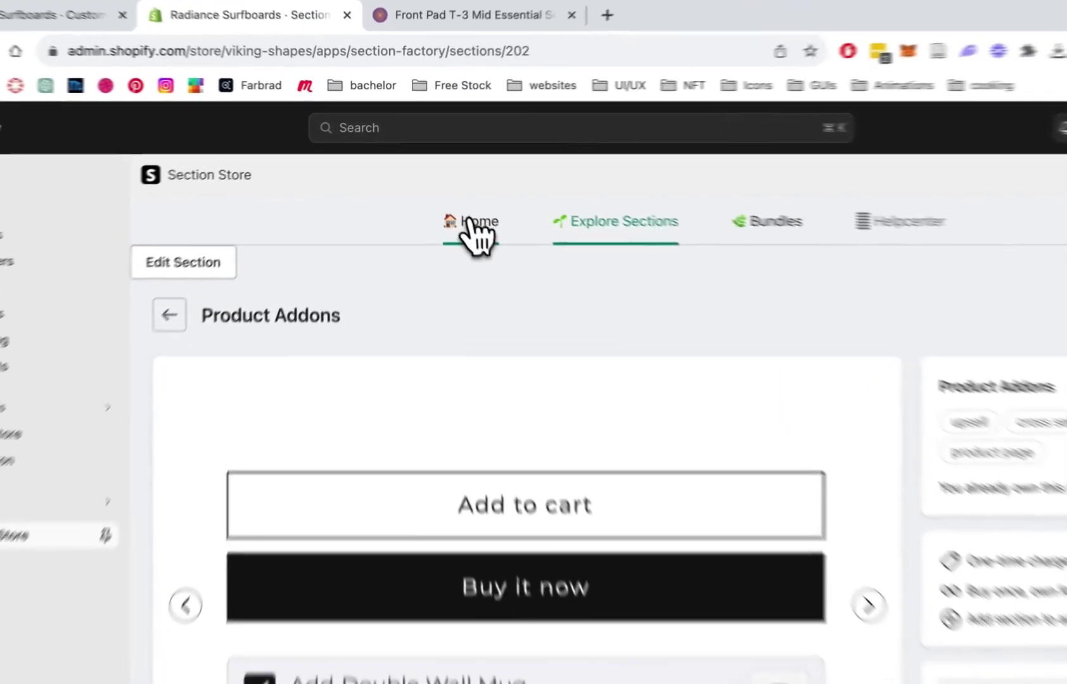
# - Return to the Section Store Home tab and scroll through My sections, Product Addons to Trust badges
pyautogui.click(454, 196)
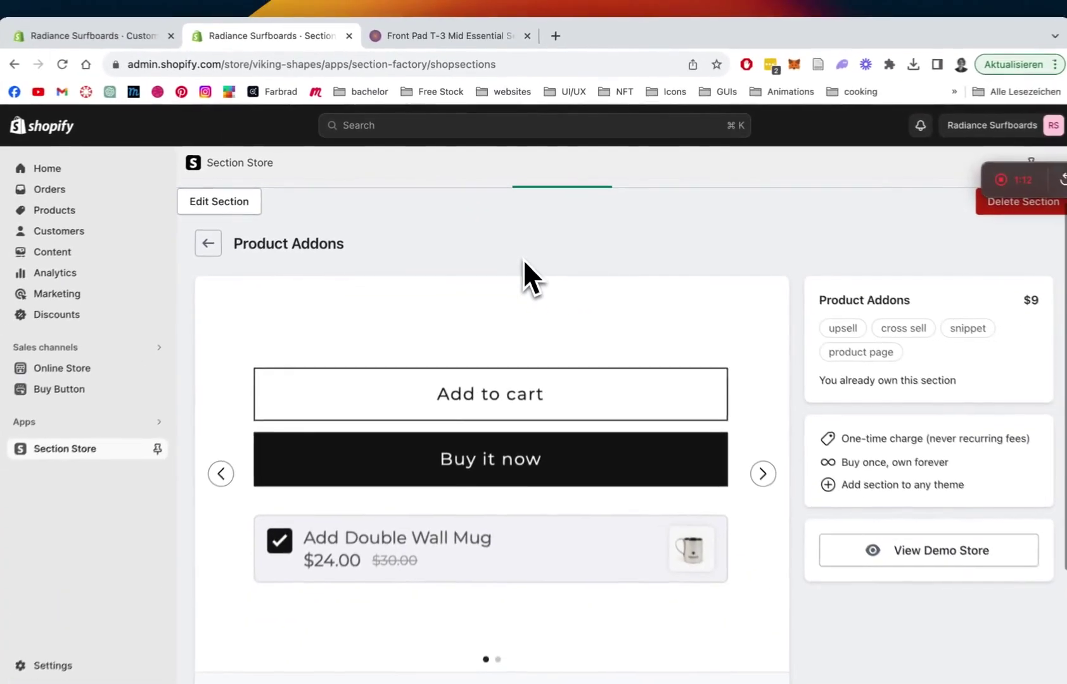
pyautogui.scroll(-3, 545, 345)
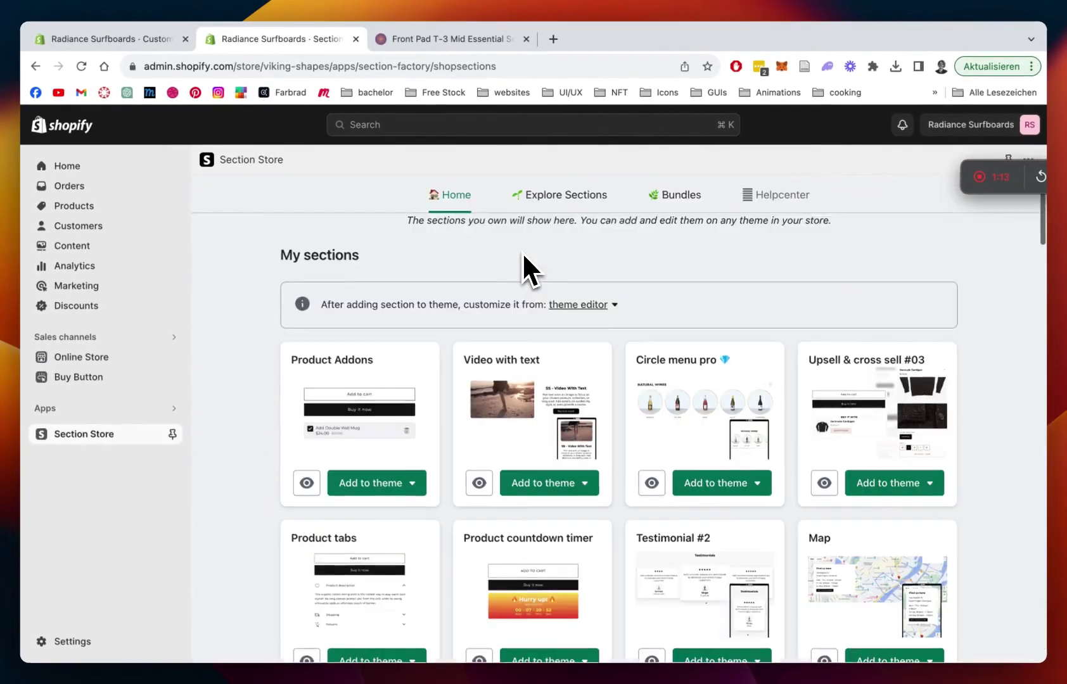
pyautogui.scroll(-5, 524, 256)
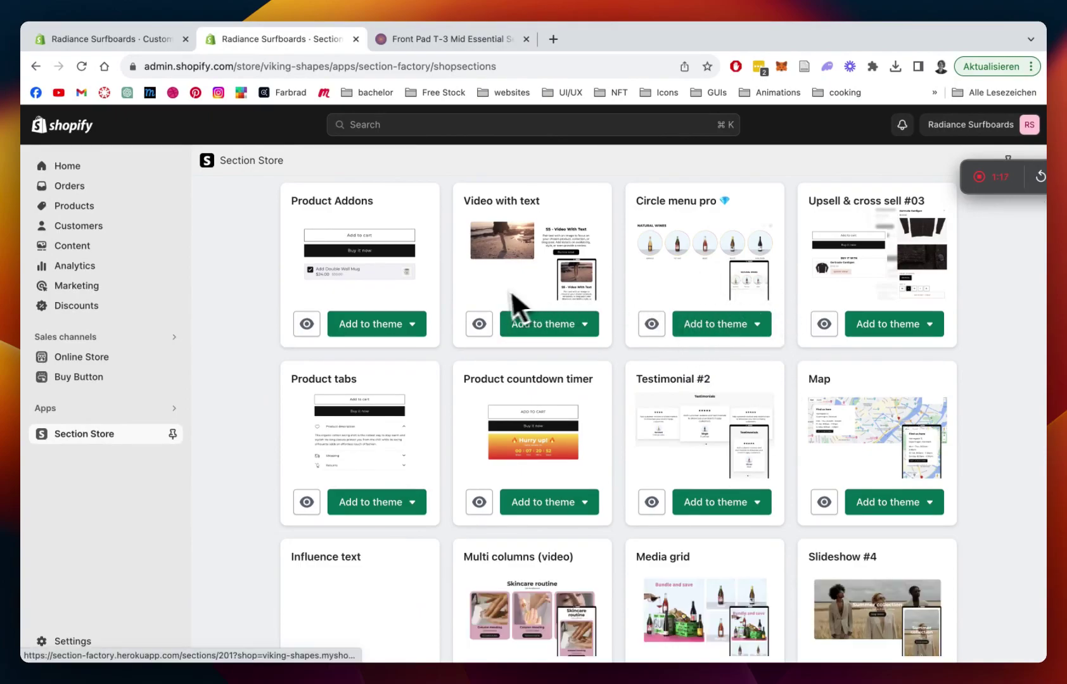
pyautogui.scroll(-5, 976, 328)
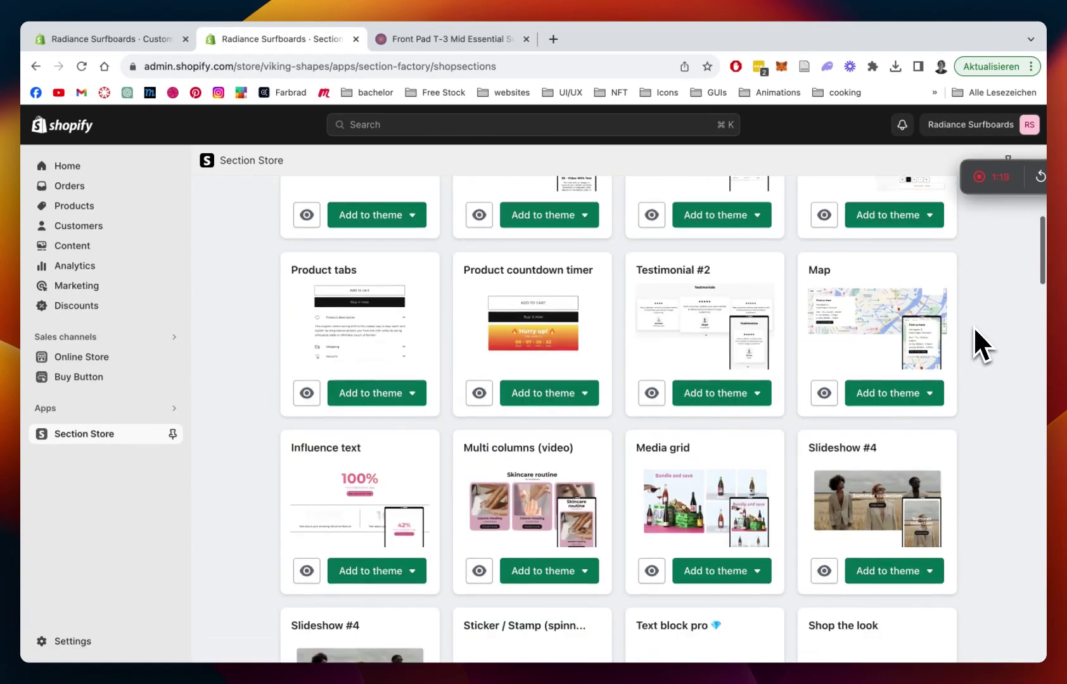
pyautogui.scroll(-5, 974, 328)
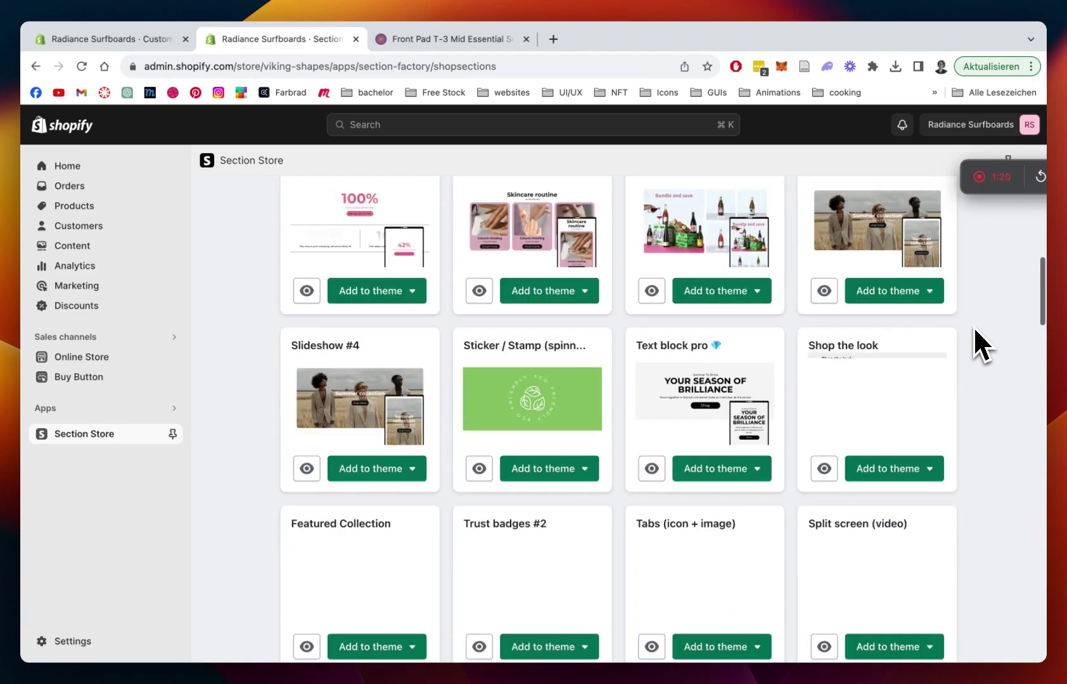
pyautogui.scroll(-3, 975, 329)
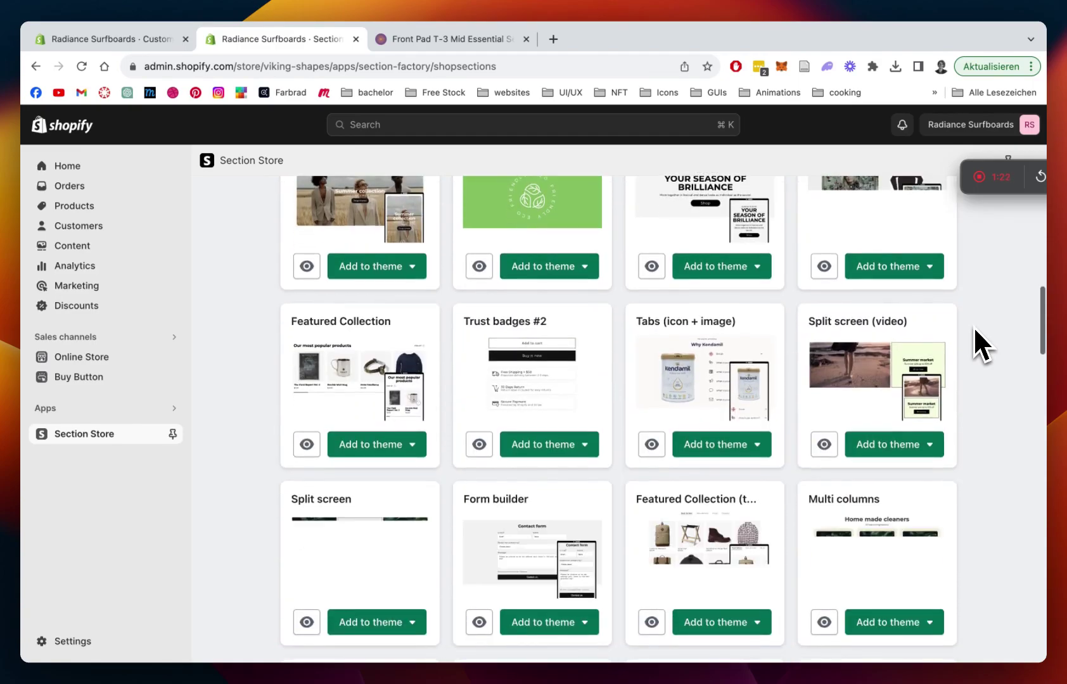
pyautogui.scroll(-2, 973, 326)
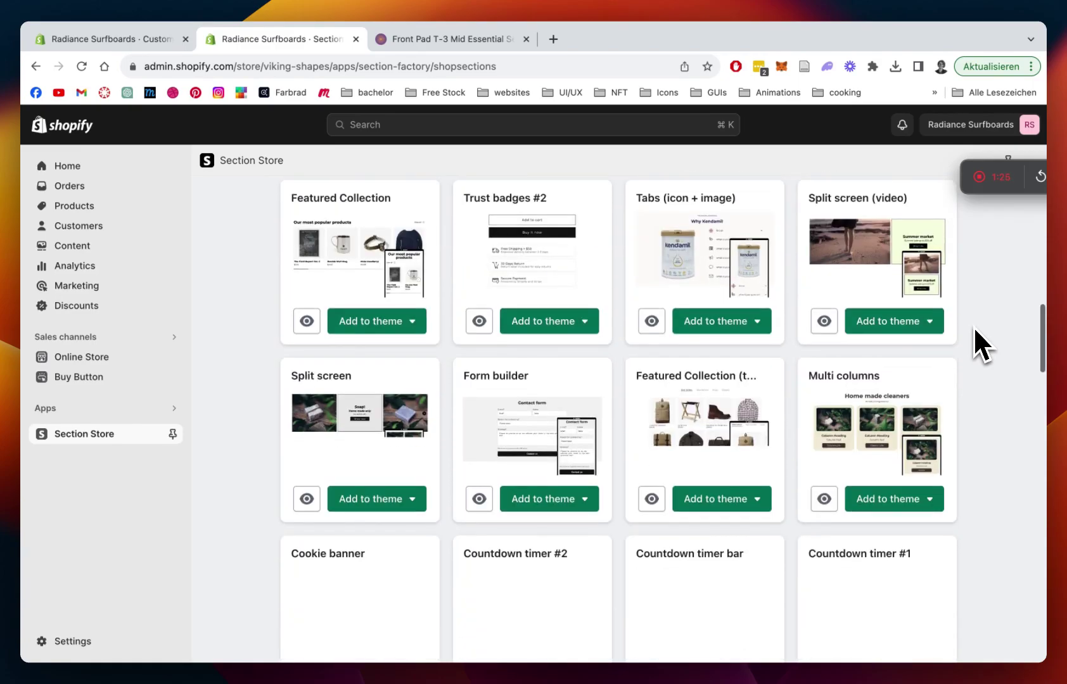
pyautogui.scroll(-2, 973, 325)
pyautogui.scroll(-6, 974, 326)
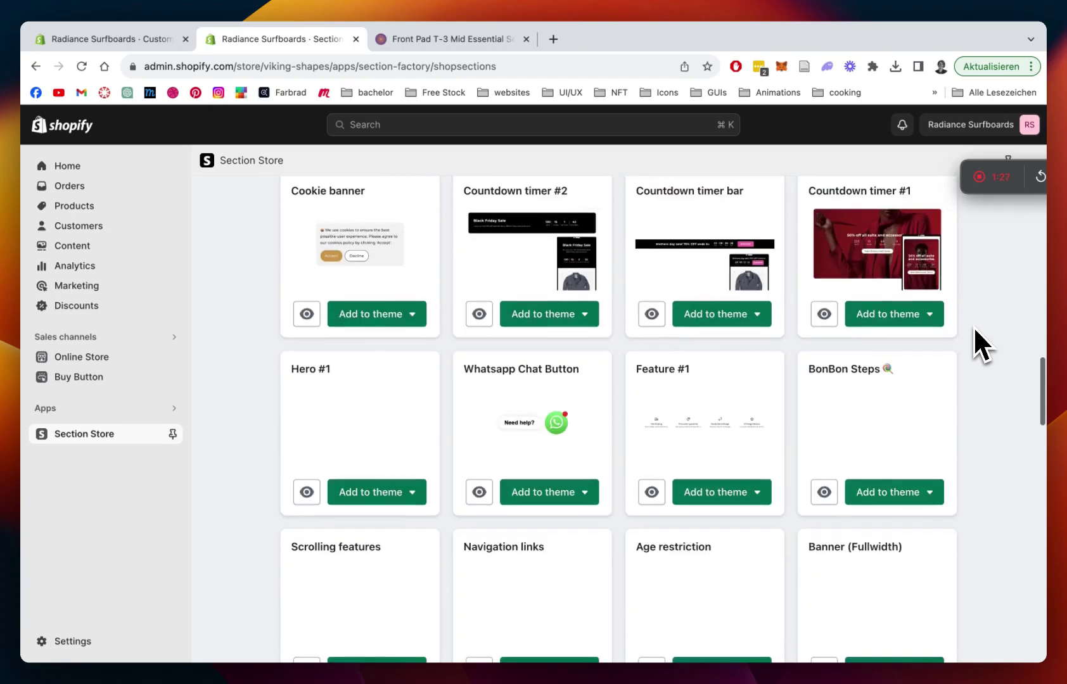
pyautogui.scroll(-6, 973, 325)
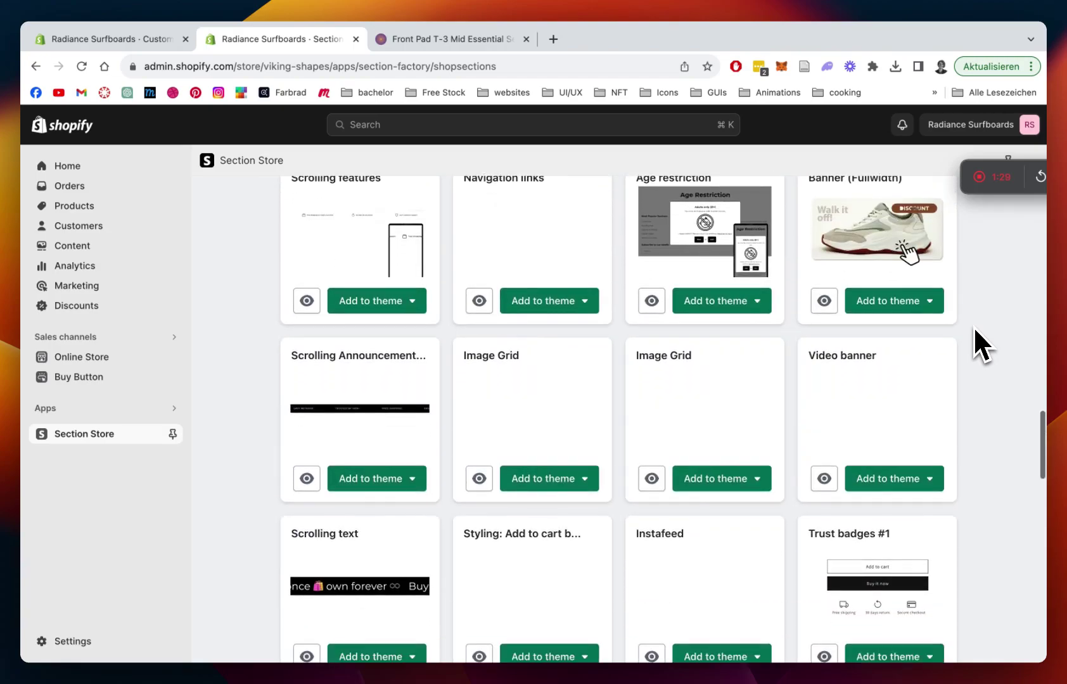
pyautogui.scroll(-1, 975, 330)
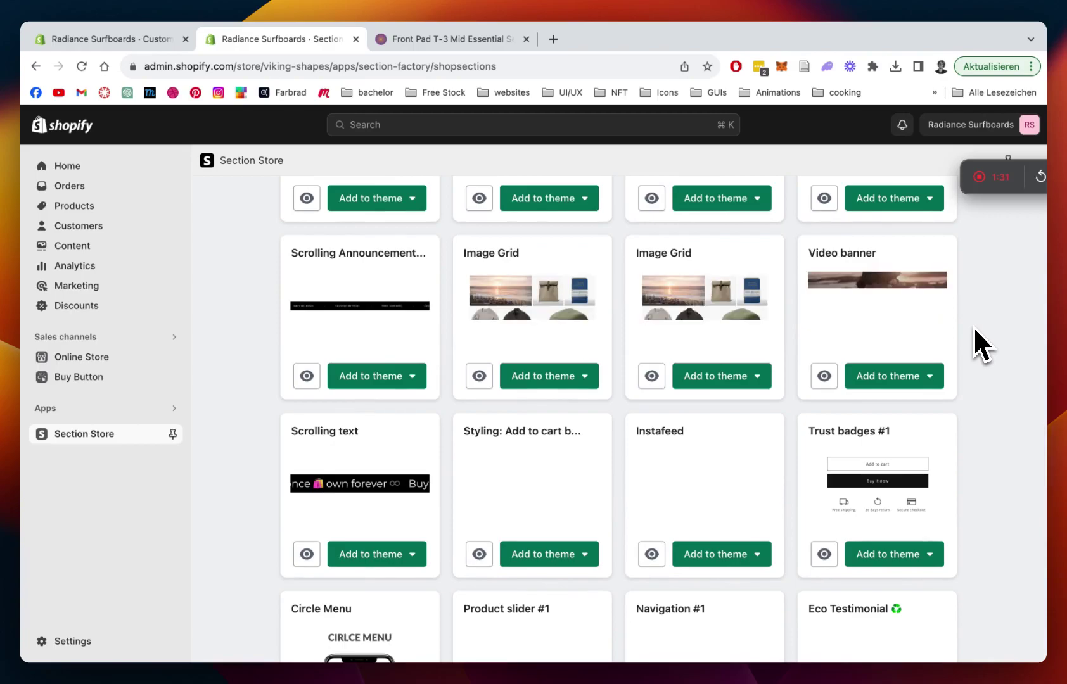
# - Find Product Addons with a page search for 'addon' and show its Add to theme choices
pyautogui.press('super+f')
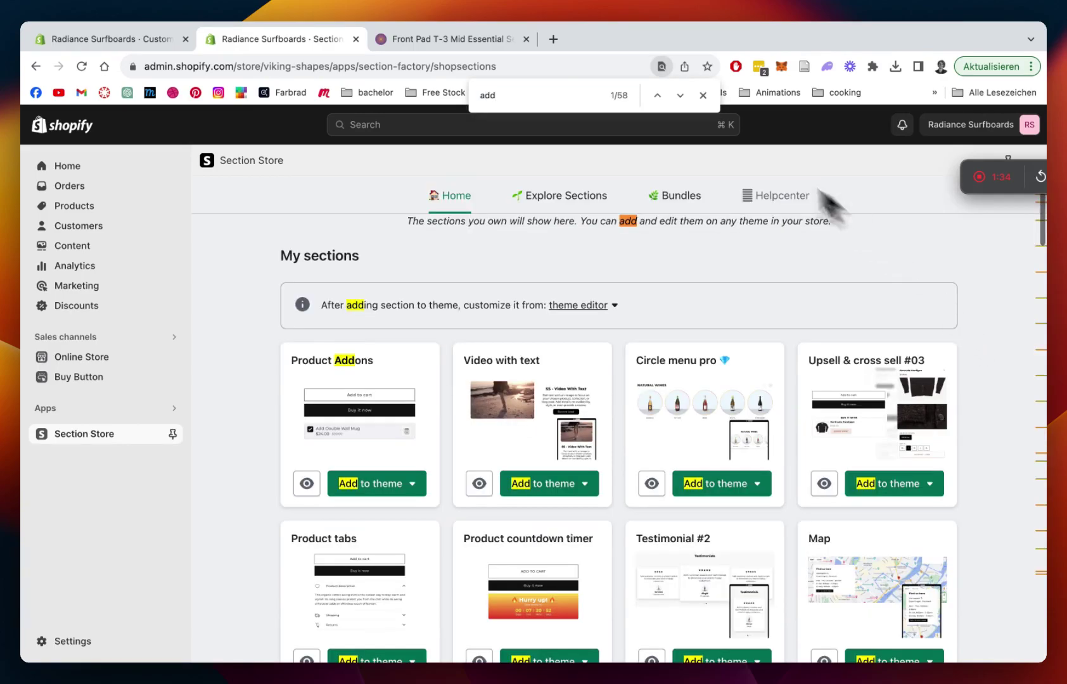
pyautogui.write('add ons')
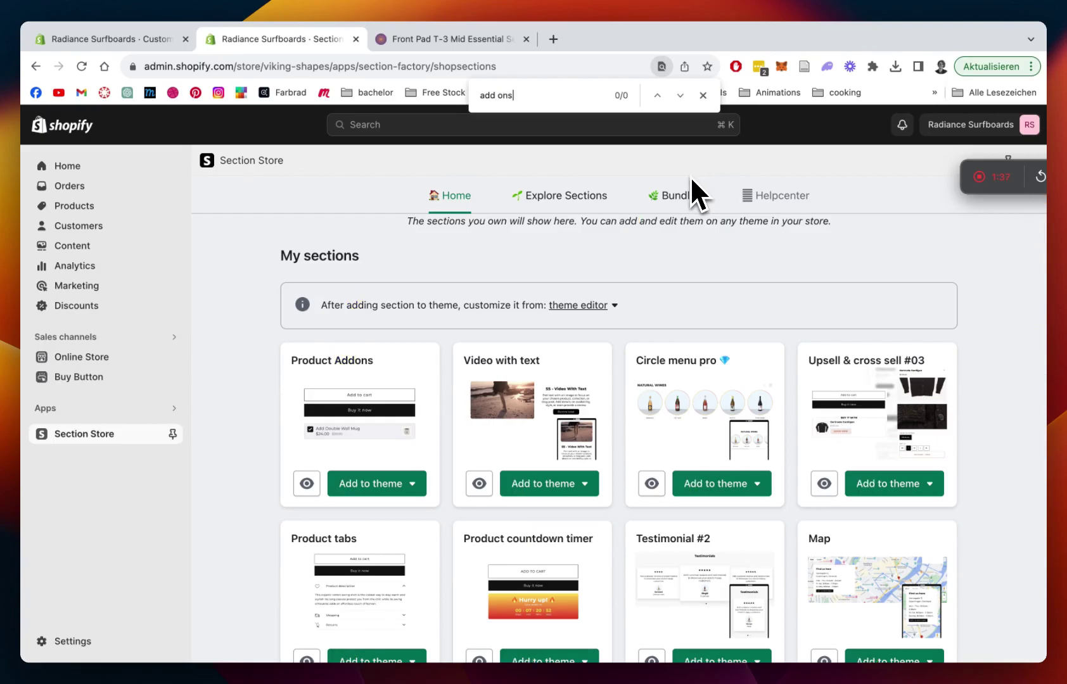
pyautogui.press('BackSpace')
pyautogui.press('BackSpace')
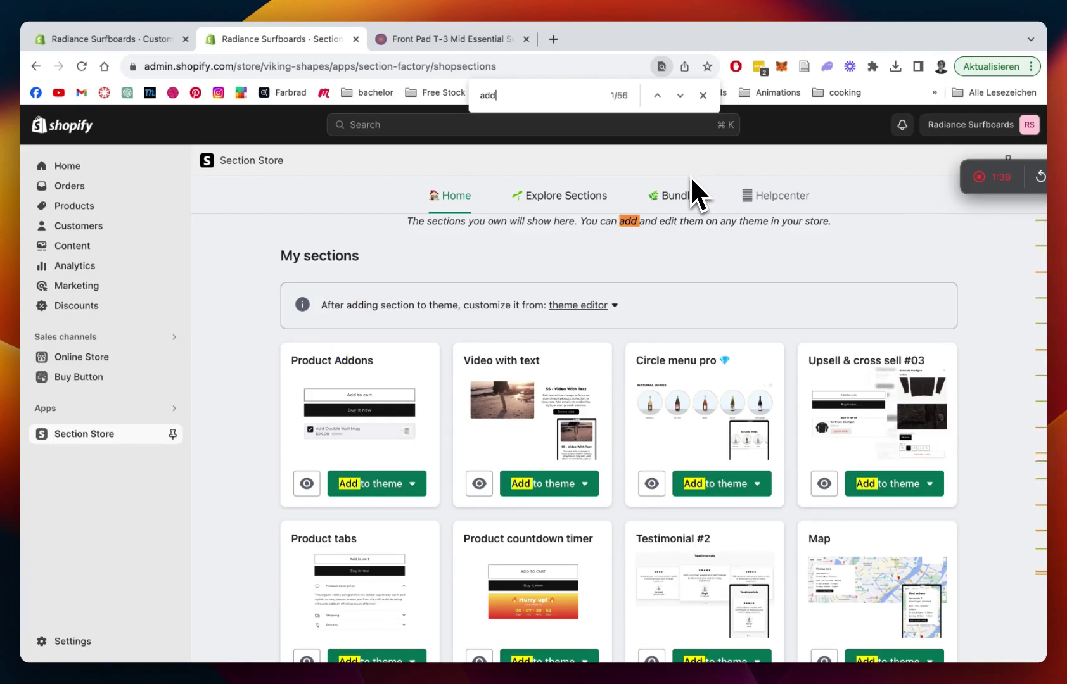
pyautogui.write('on')
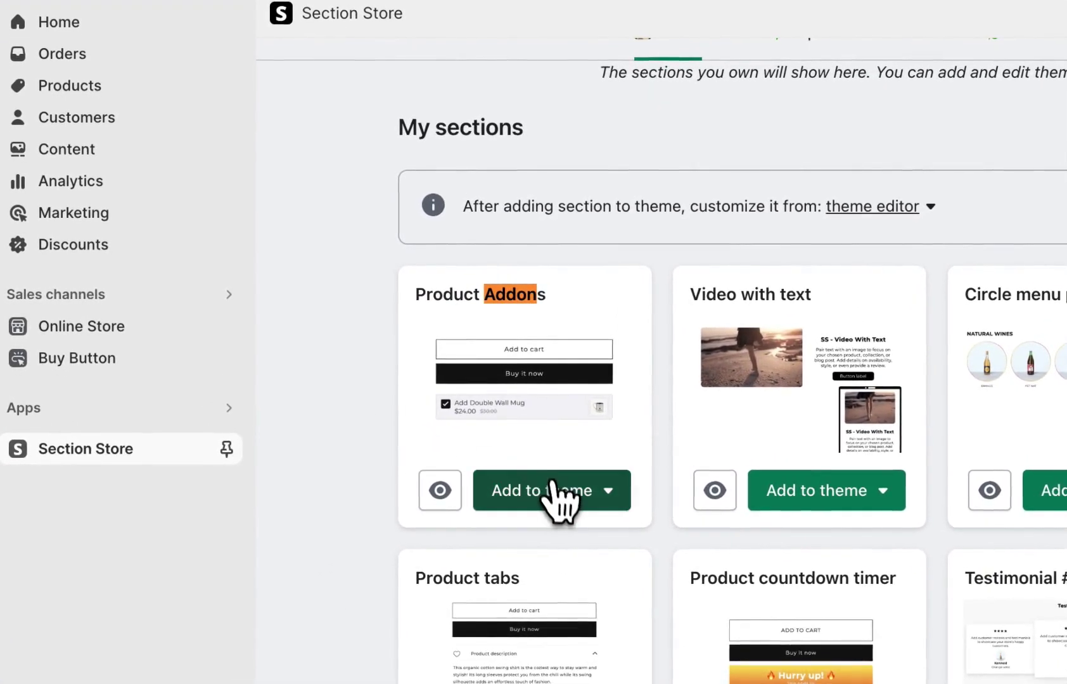
pyautogui.click(550, 485)
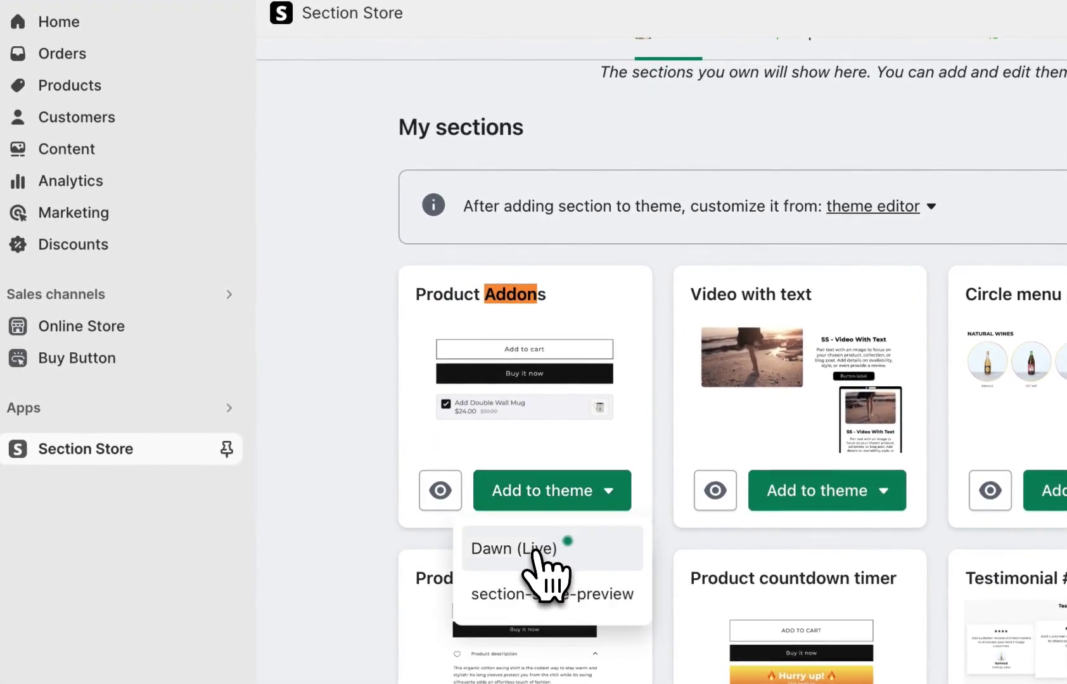
# - Close the Add to theme list and show the theme editor choices, Dawn (Live) or section-store-preview
pyautogui.click(344, 260)
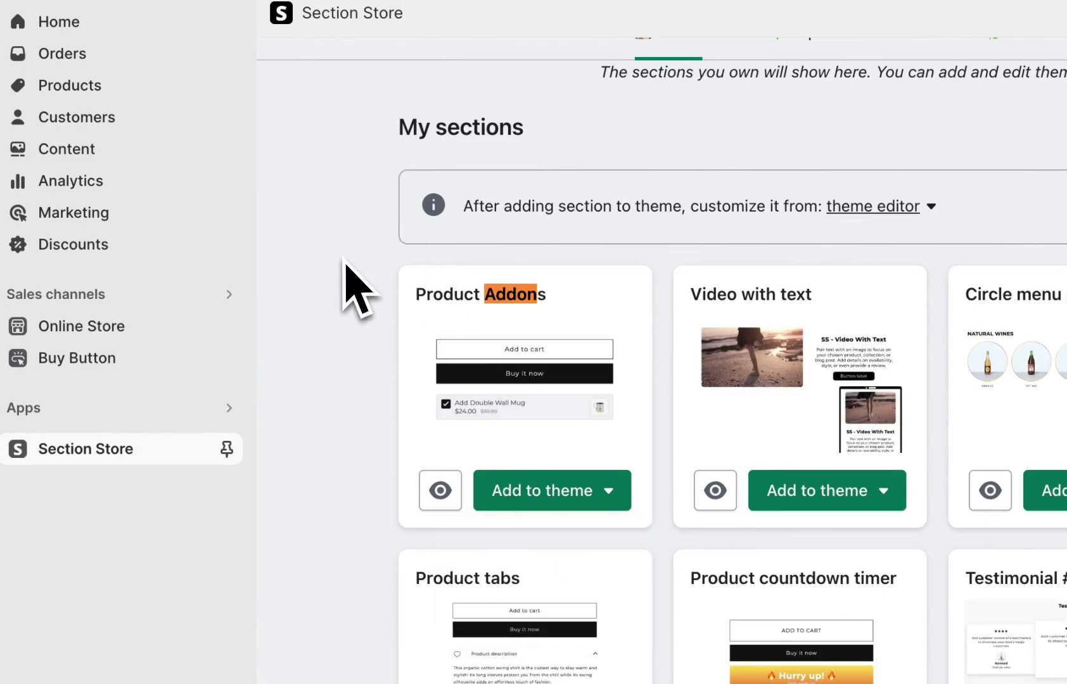
pyautogui.scroll(1, 344, 260)
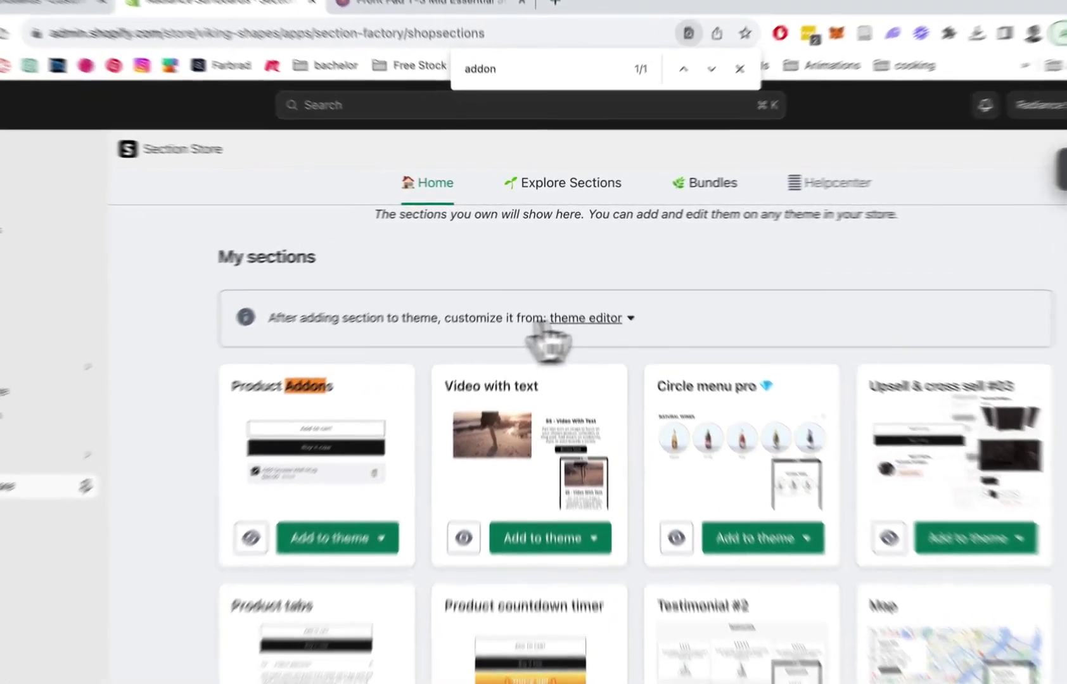
pyautogui.click(595, 298)
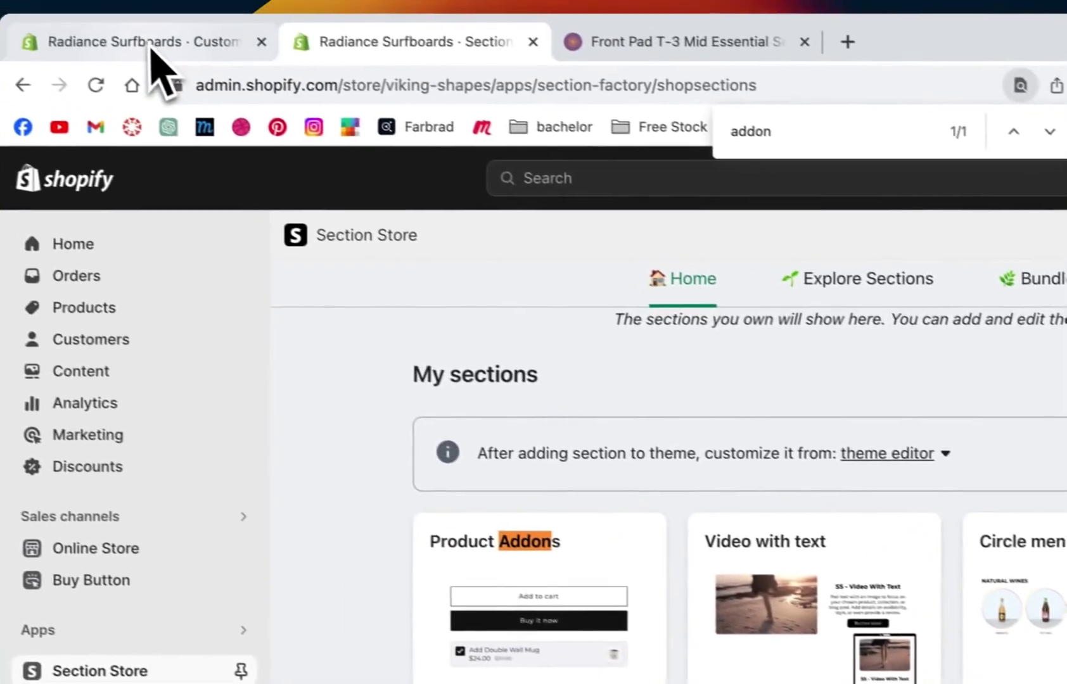
# - In the Dawn theme editor, switch to the Products 'gift-wrapping' template previewing the Front Pad T-3
pyautogui.click(152, 44)
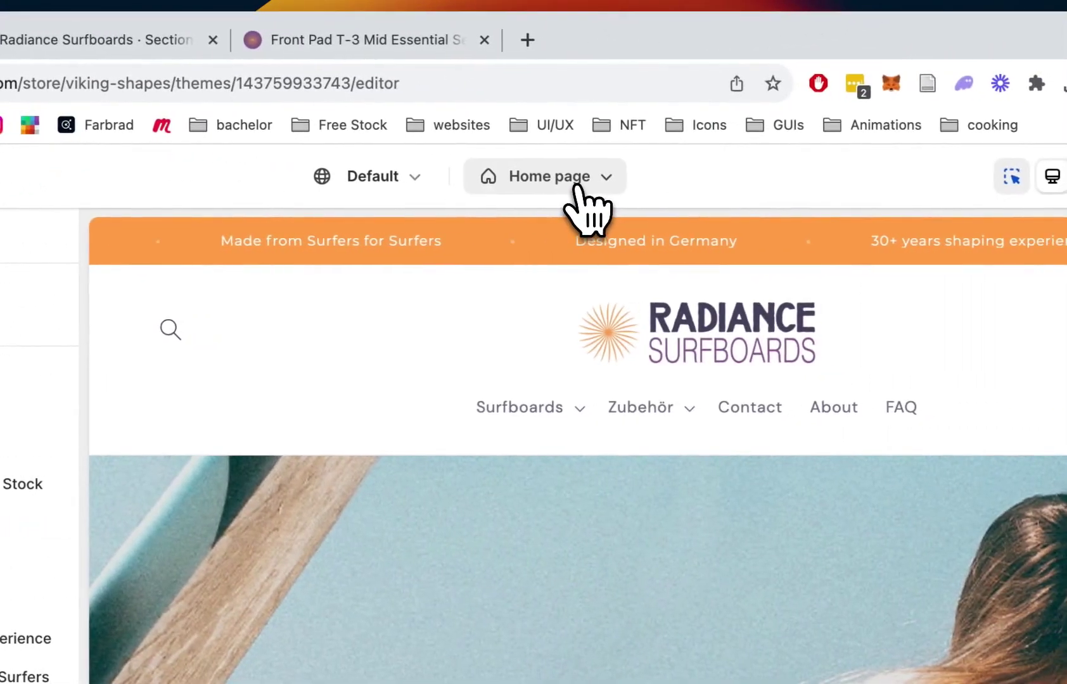
pyautogui.click(576, 185)
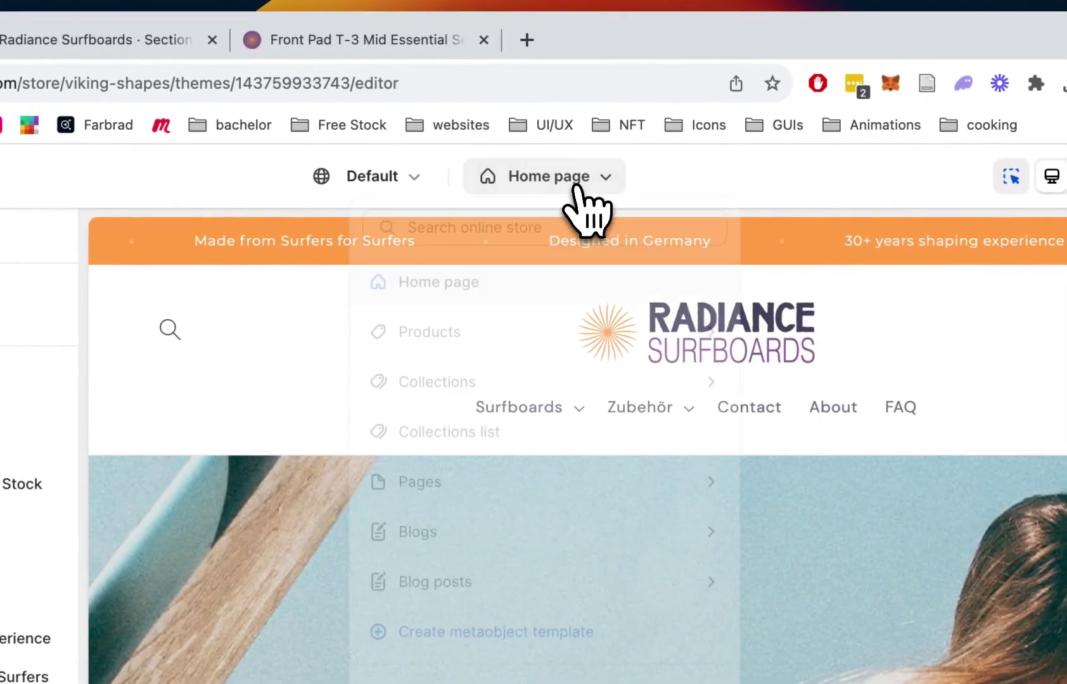
pyautogui.click(536, 354)
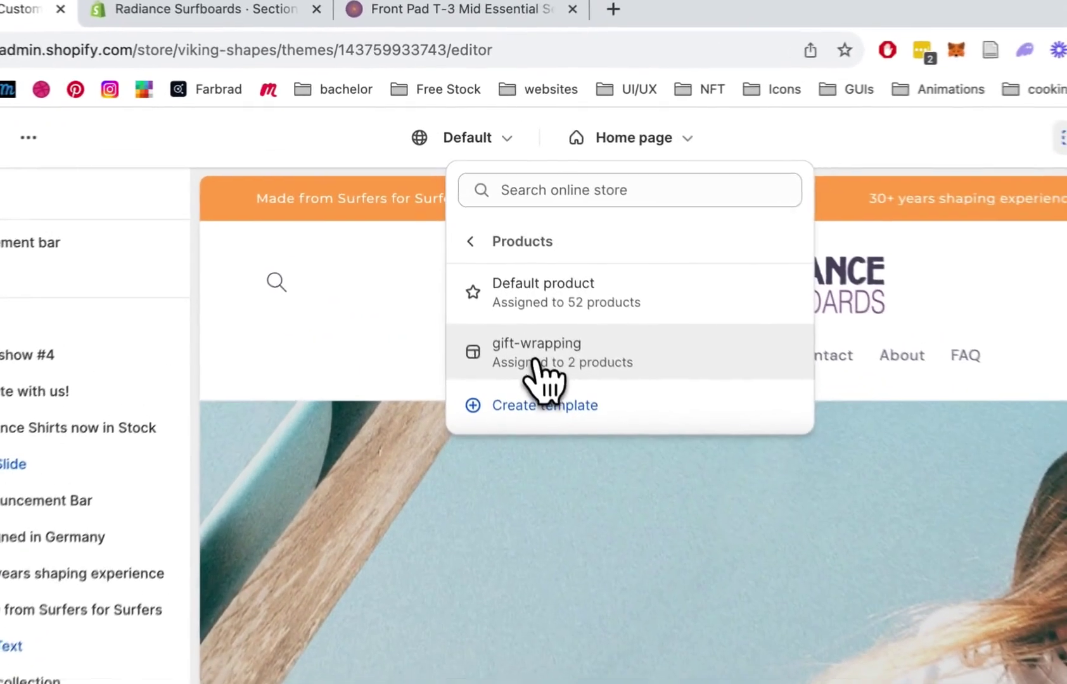
pyautogui.click(505, 272)
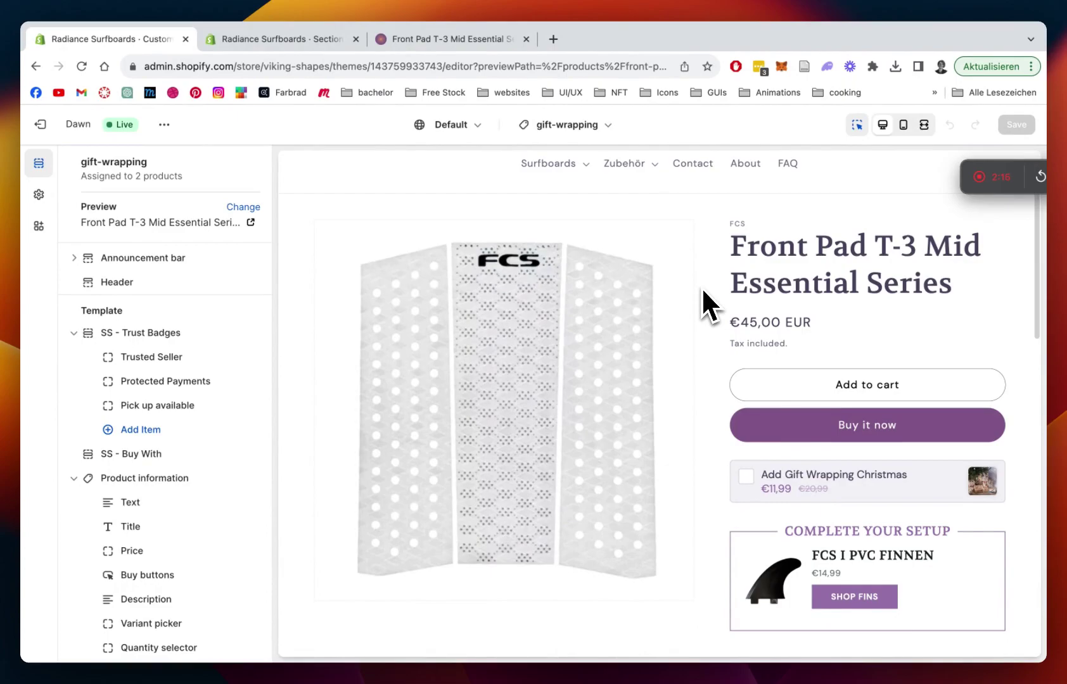
pyautogui.scroll(-1, 550, 322)
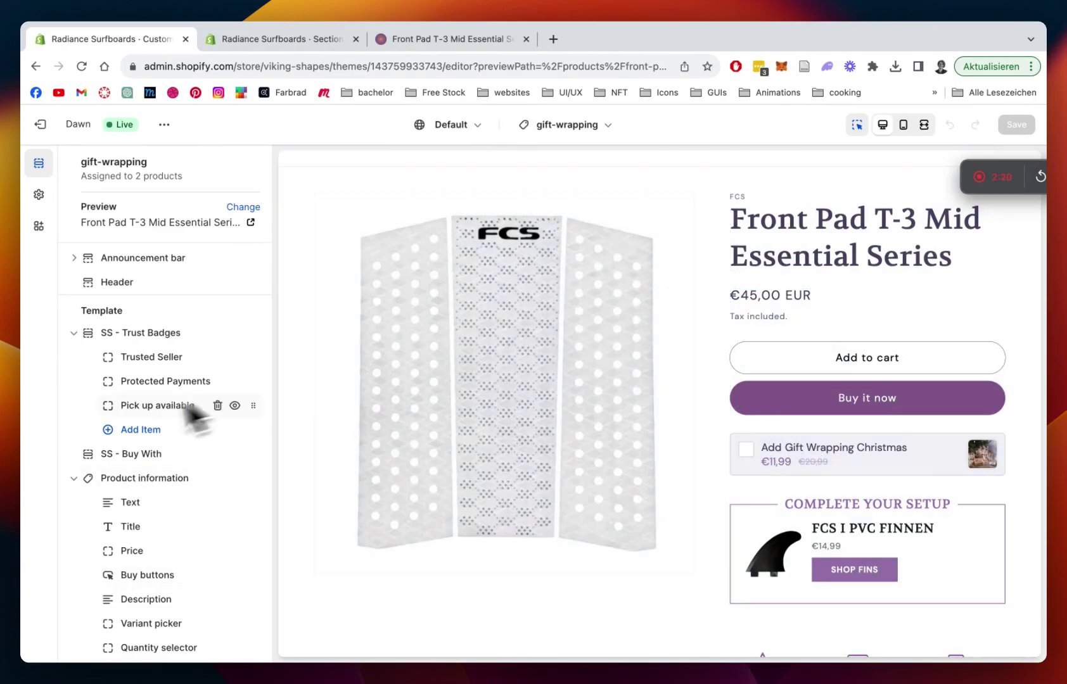
pyautogui.scroll(-3, 146, 418)
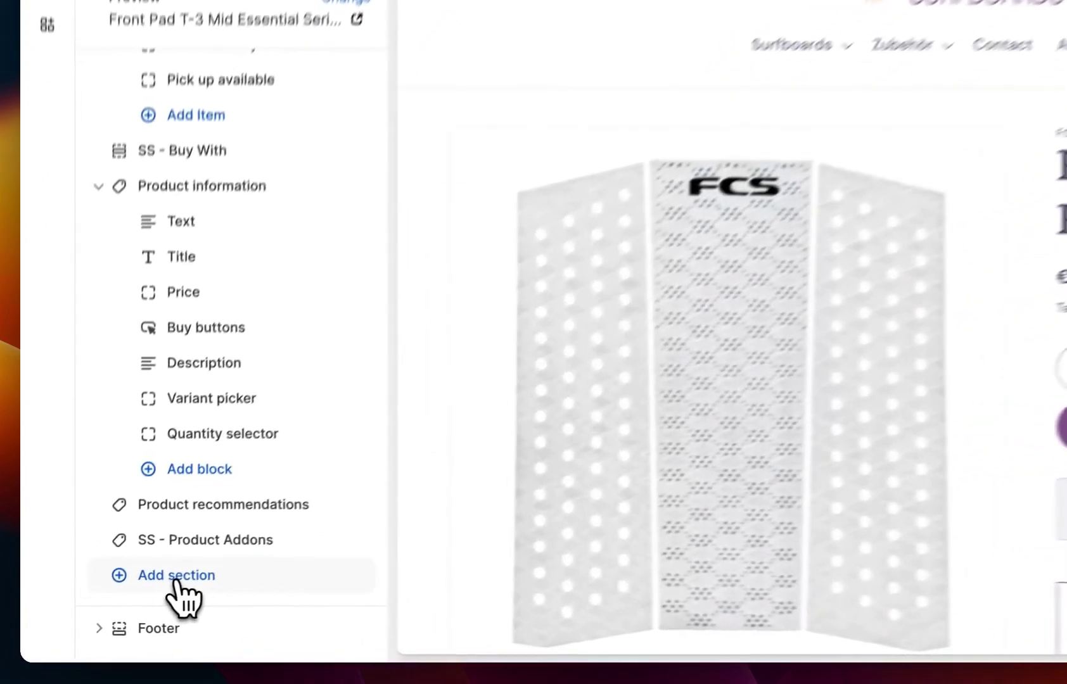
# - Search sections for 'ss prod' and open SS - Product Addons, with Gift Wrapping Christmas as addon
pyautogui.click(127, 602)
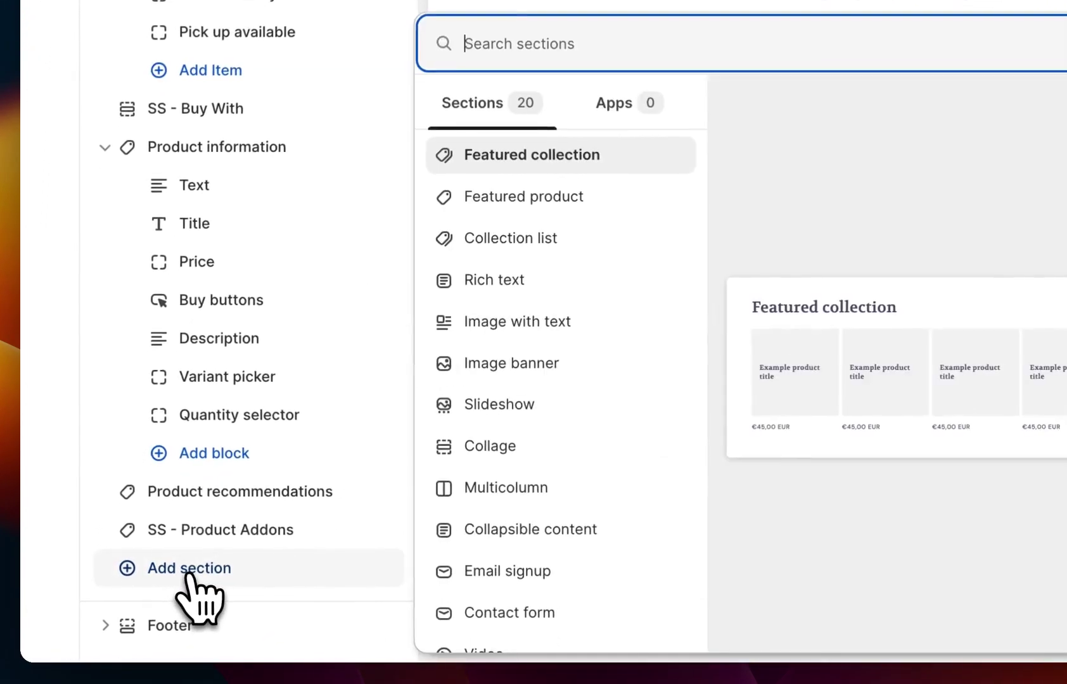
pyautogui.write('ss')
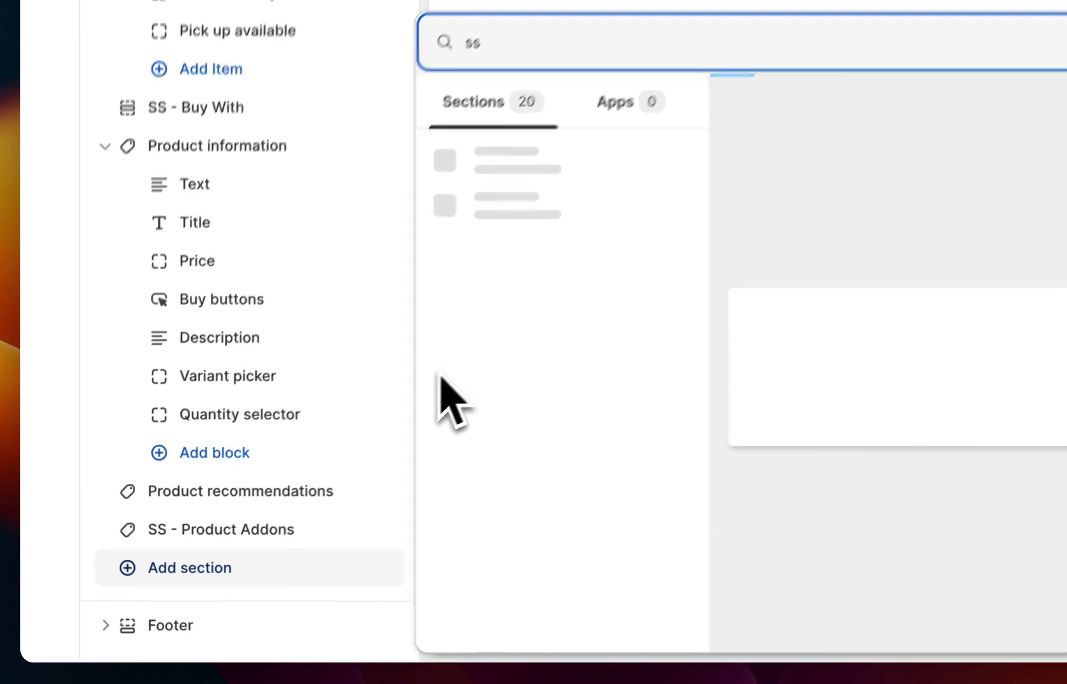
pyautogui.write(' prod')
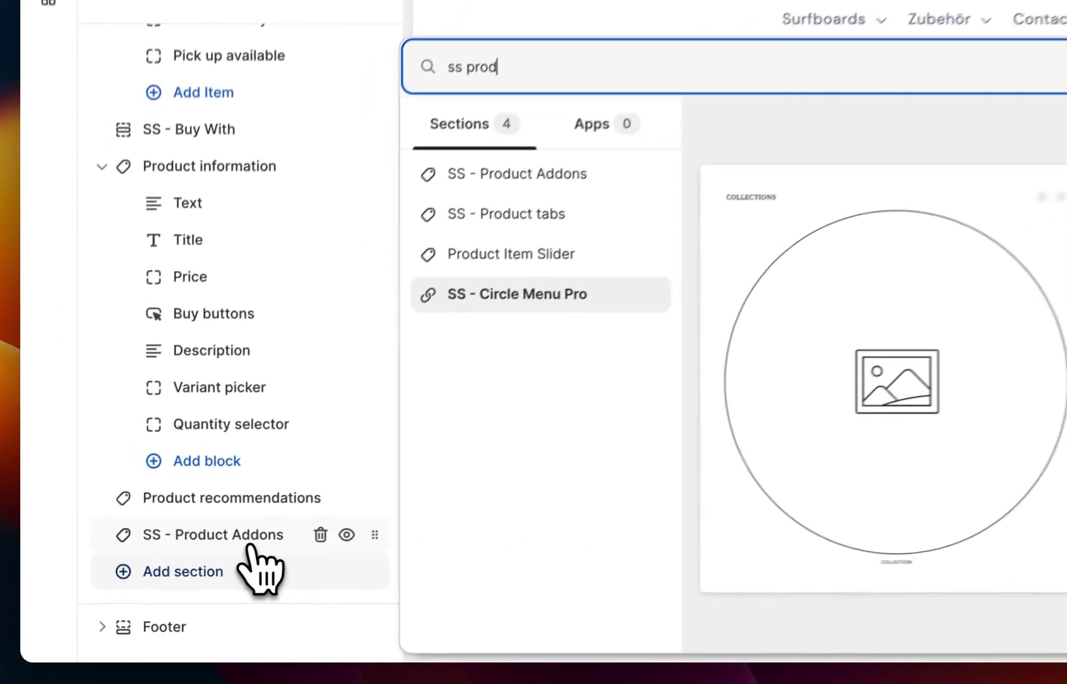
pyautogui.click(173, 580)
pyautogui.scroll(10, 728, 380)
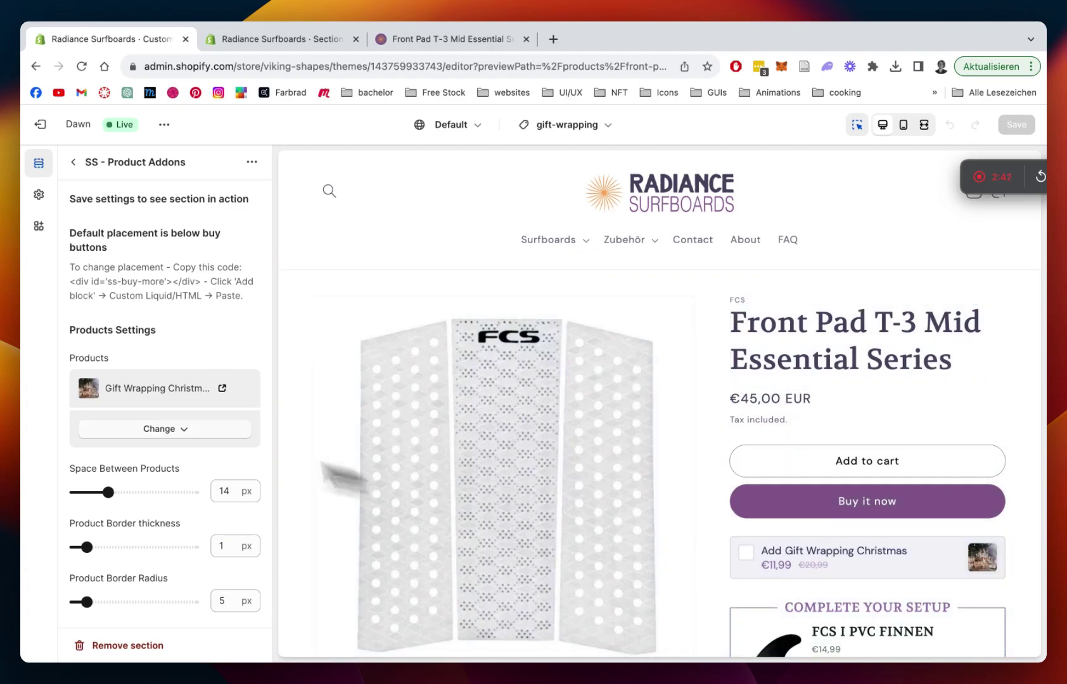
pyautogui.scroll(-2, 191, 329)
pyautogui.scroll(-4, 155, 370)
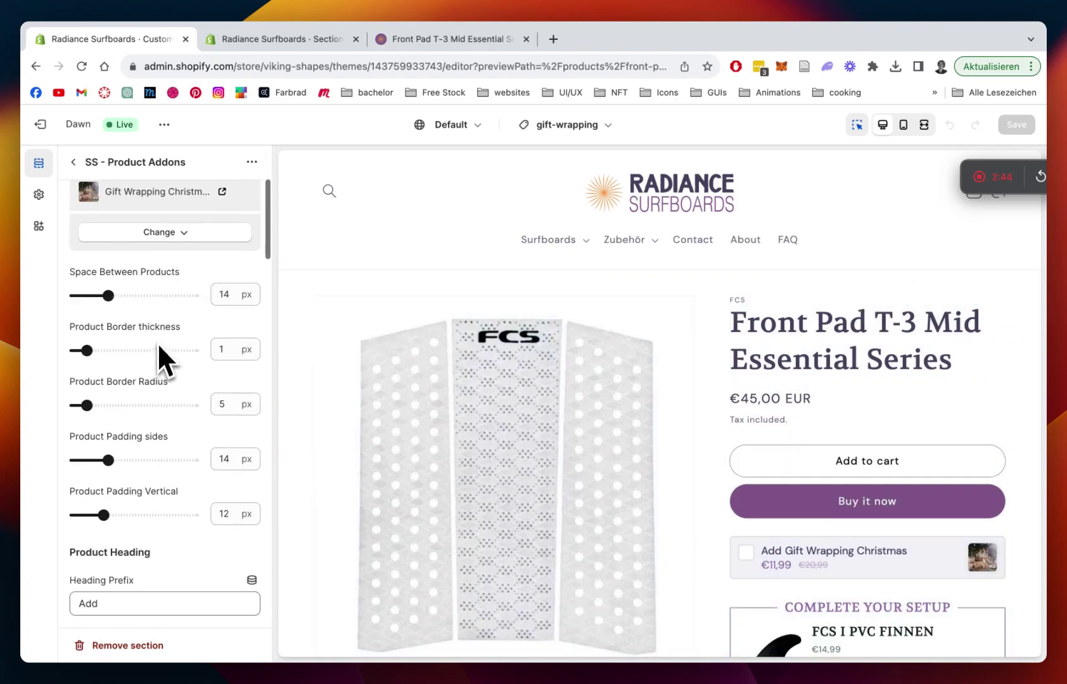
pyautogui.scroll(-1, 155, 388)
# - Change the Heading Prefix to 'Change', then revert it to 'Add'
pyautogui.doubleClick(126, 464)
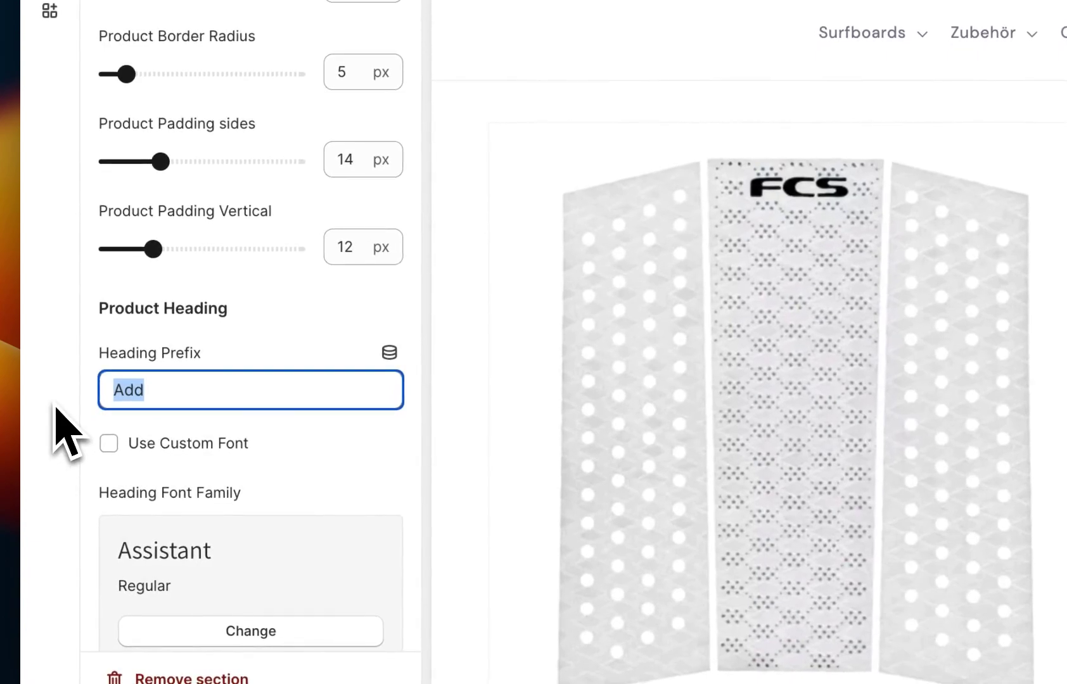
pyautogui.write('Change')
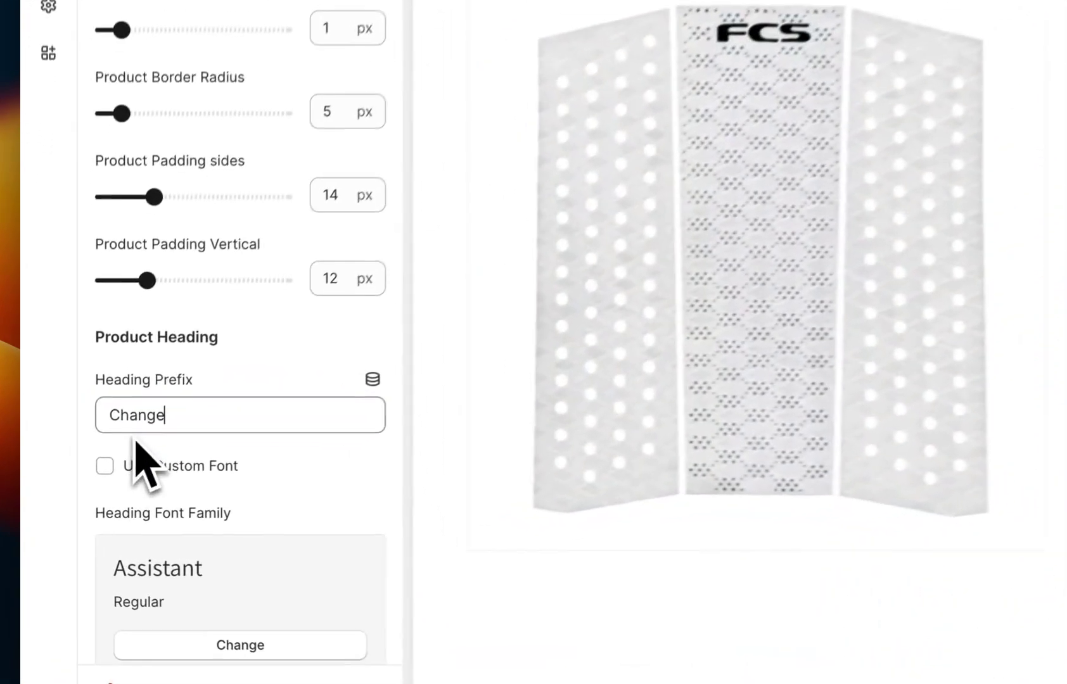
pyautogui.doubleClick(100, 464)
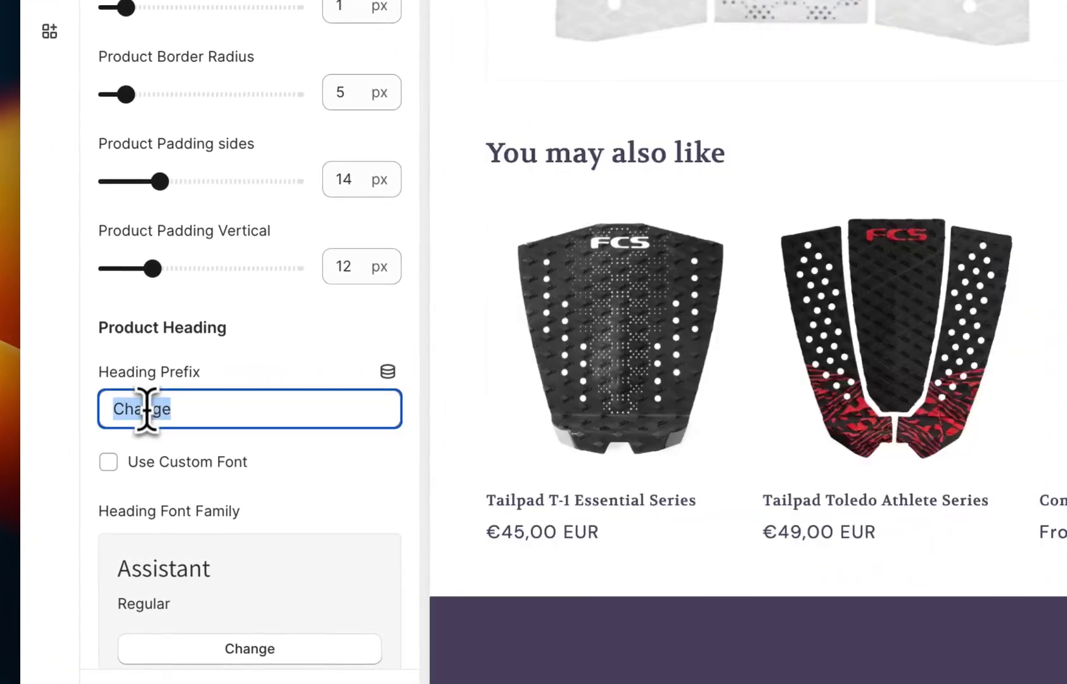
pyautogui.write('Add')
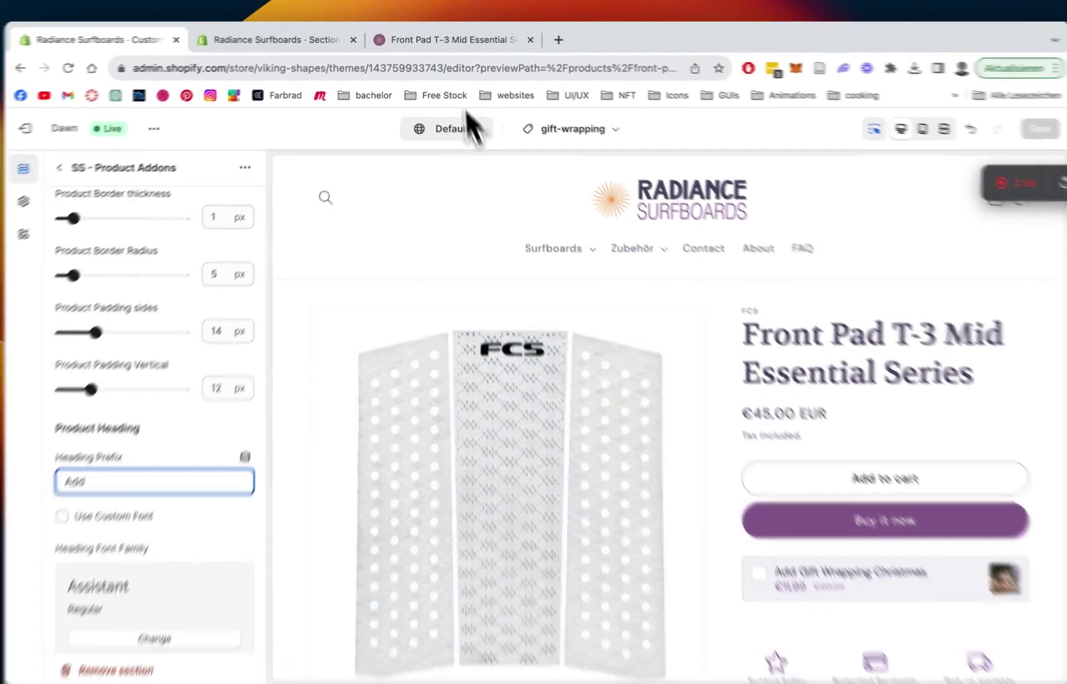
# - On the live Front Pad T-3 page, tick Add Gift Wrapping Christmas and add both to the cart
pyautogui.click(453, 39)
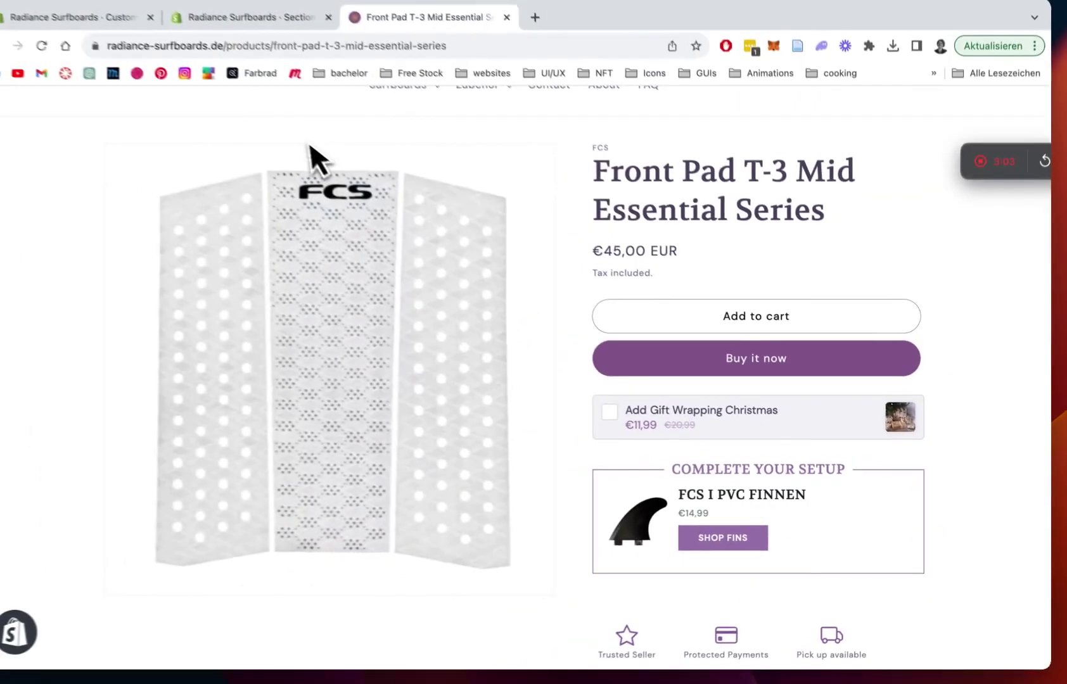
pyautogui.scroll(1, 772, 450)
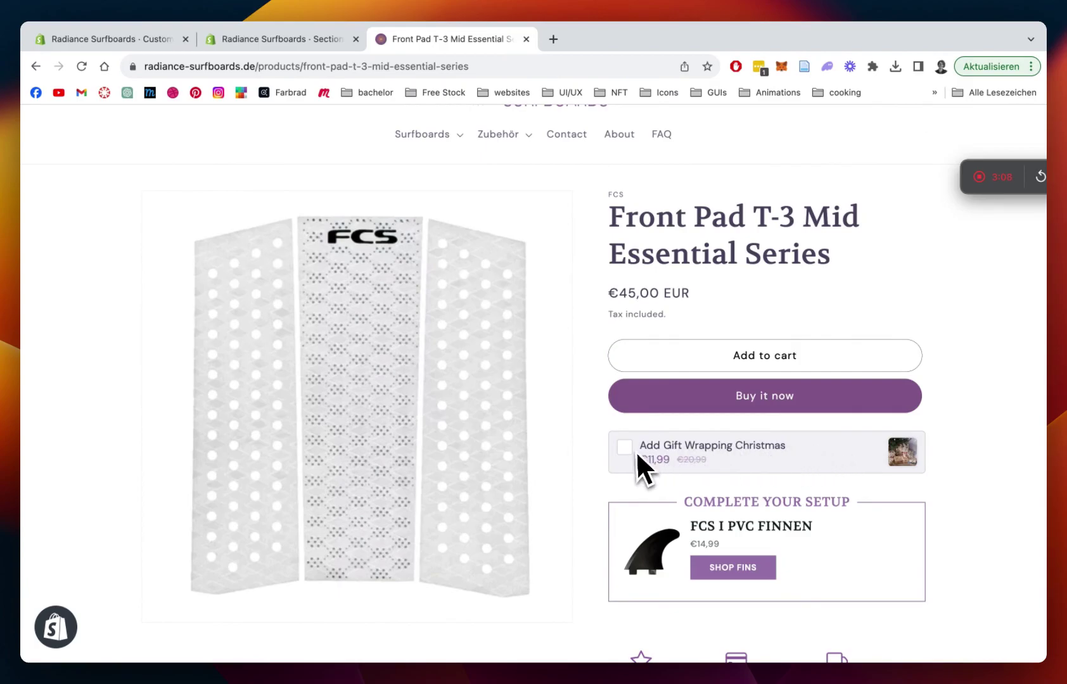
pyautogui.scroll(1, 703, 451)
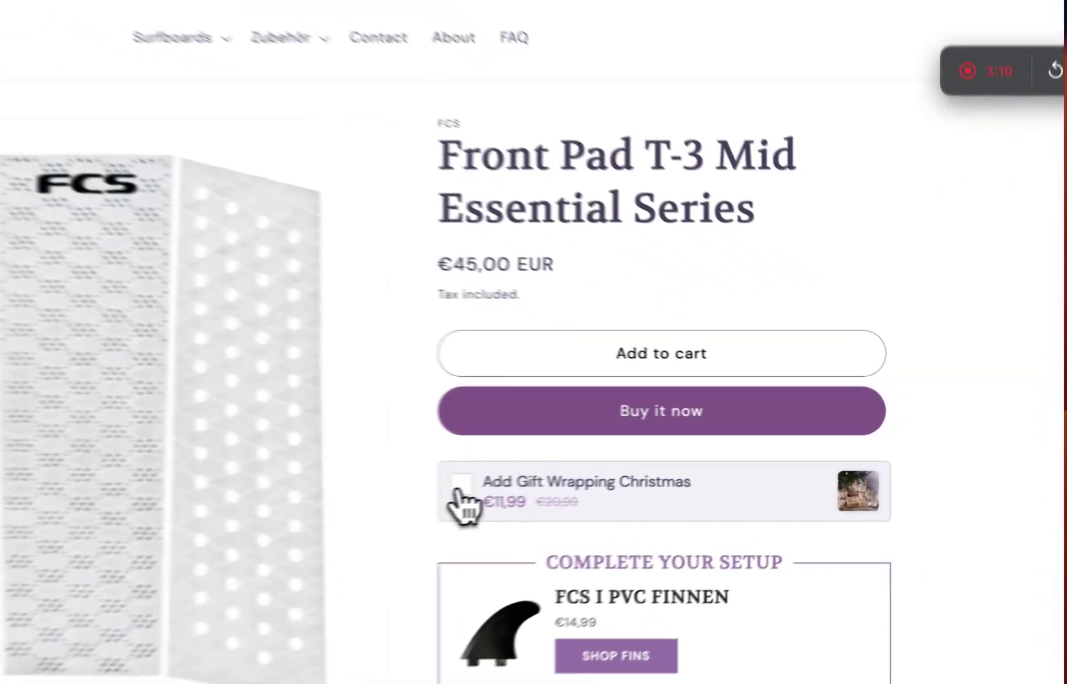
pyautogui.click(624, 467)
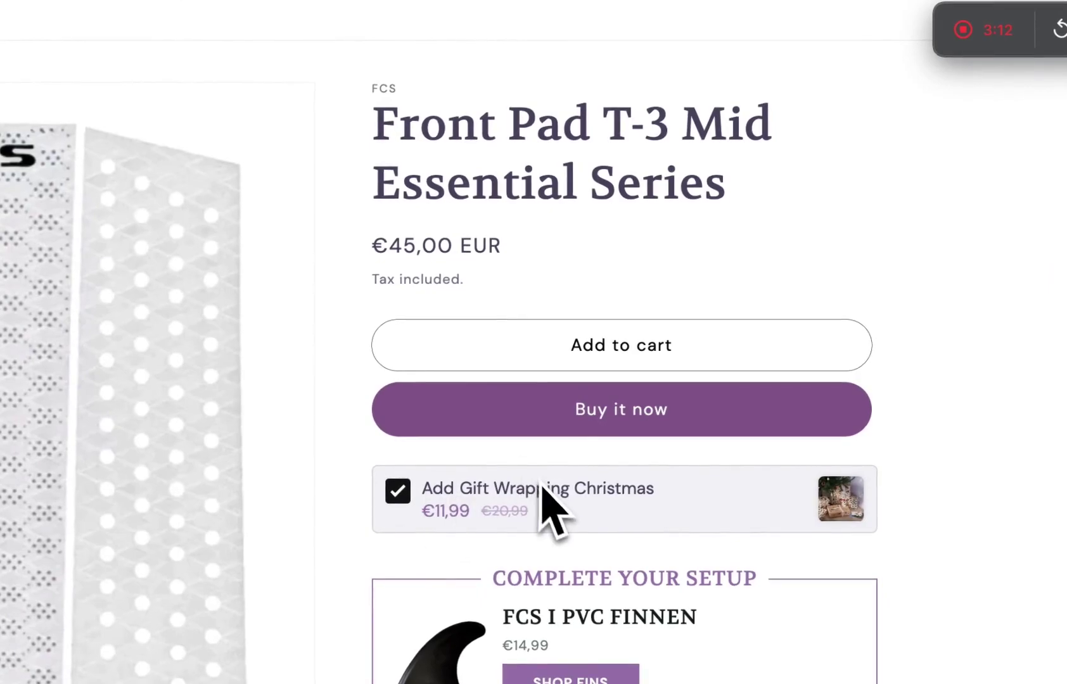
pyautogui.click(572, 345)
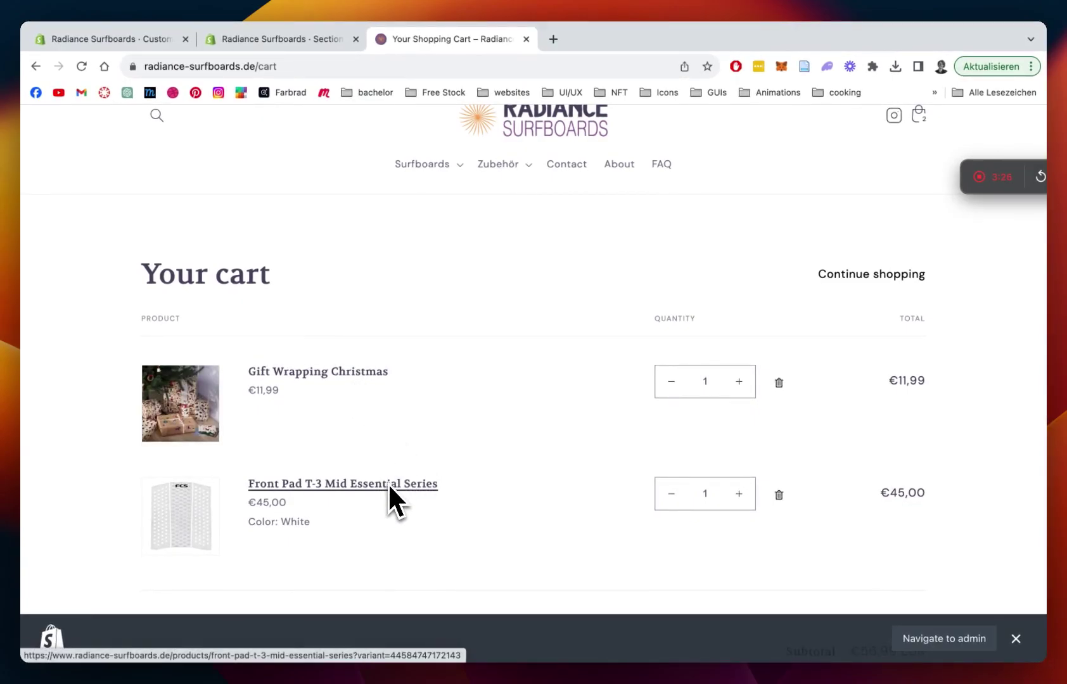
# - Dismiss the preview bar at the bottom of the cart to reveal both items and the €56,99 subtotal
pyautogui.scroll(1, 634, 225)
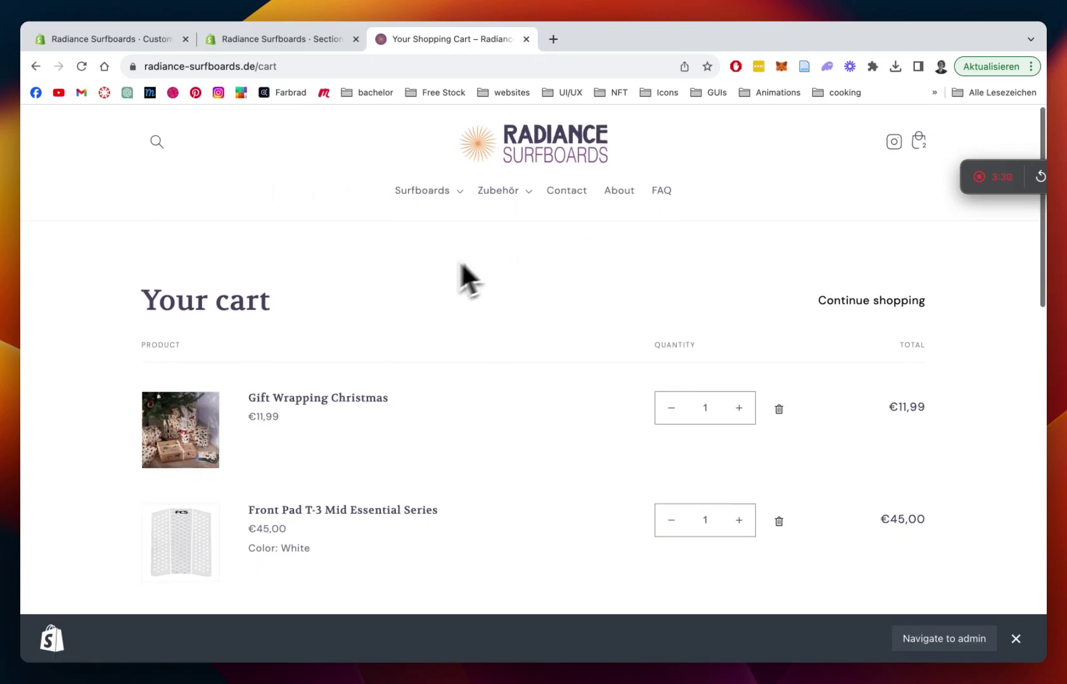
pyautogui.scroll(-2, 460, 272)
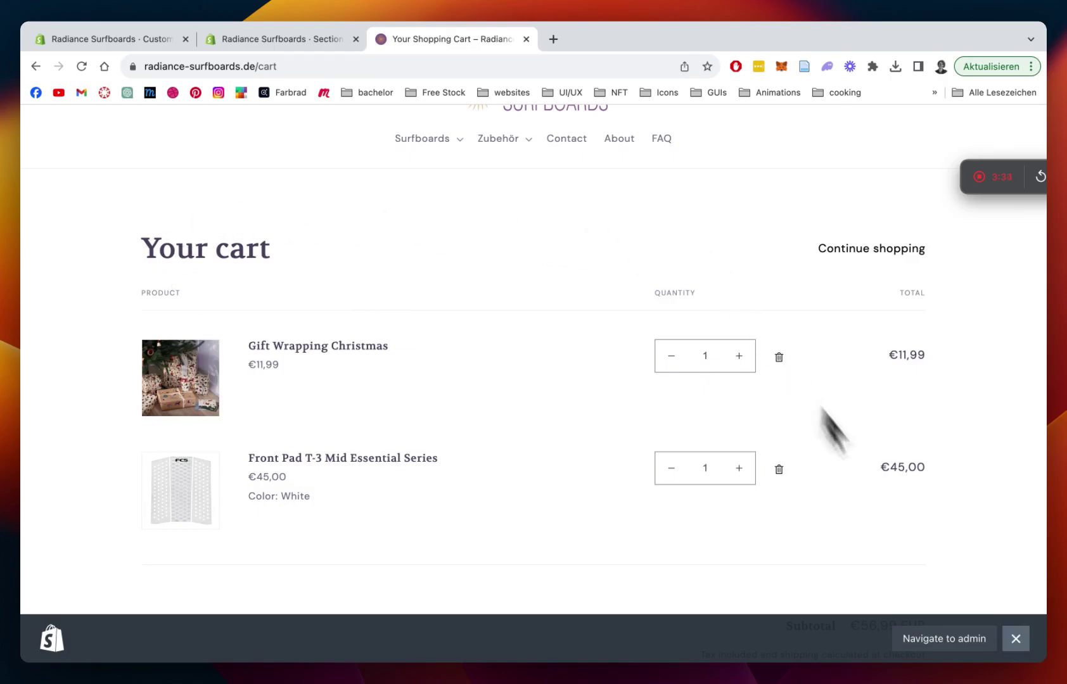
pyautogui.click(1015, 639)
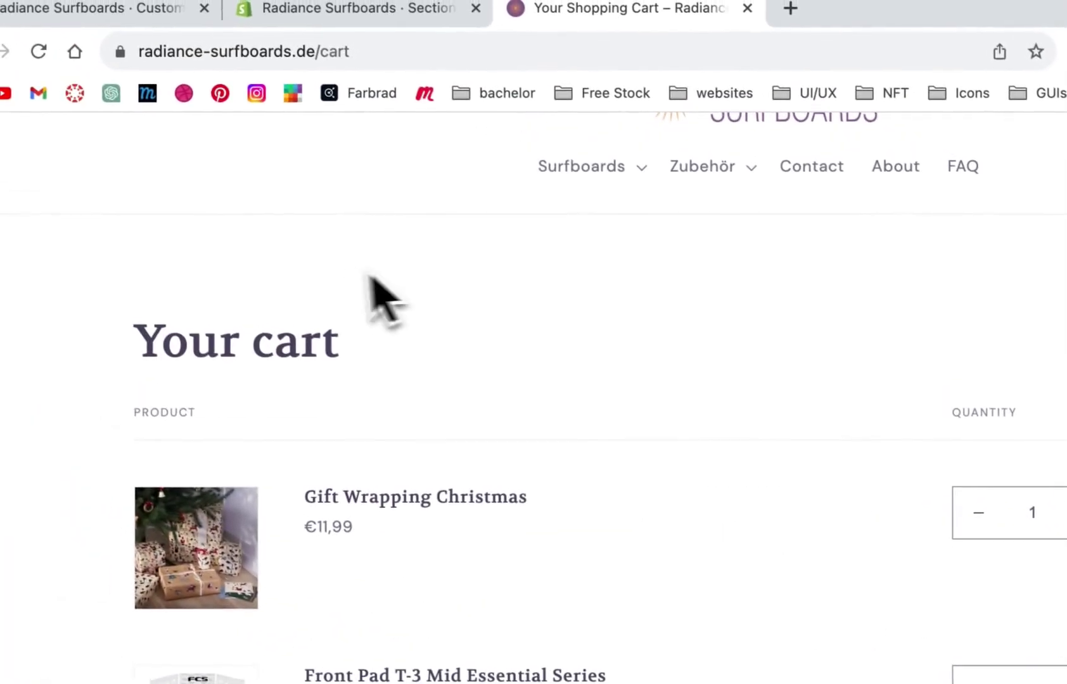